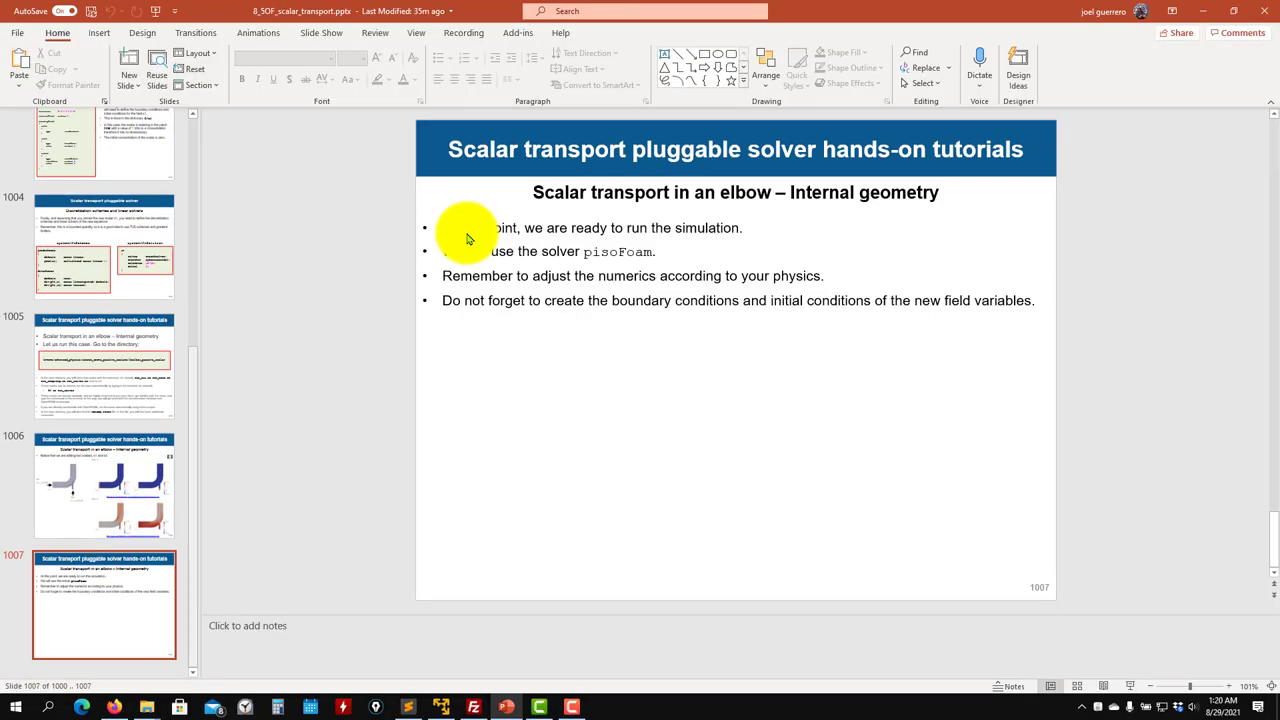
Restore the openSUSE VM and maximize the file manager on the OpenFOAM source desktop.
click(1197, 20)
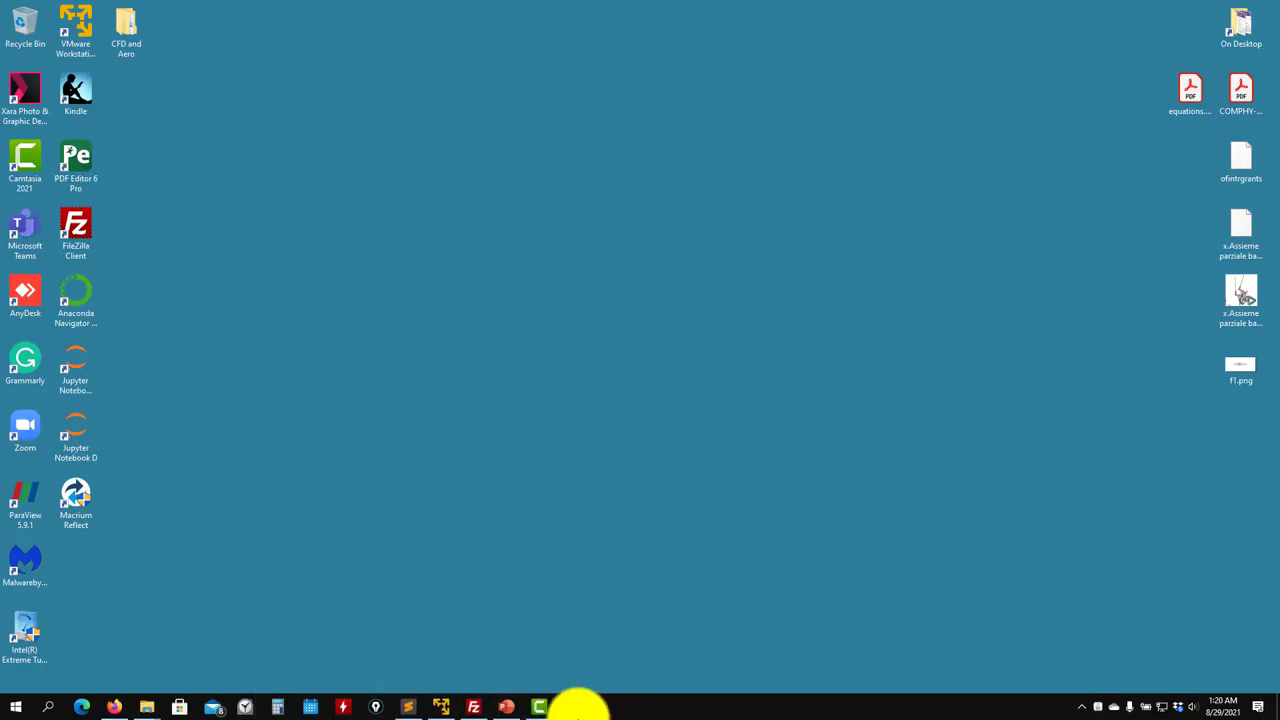
click(433, 703)
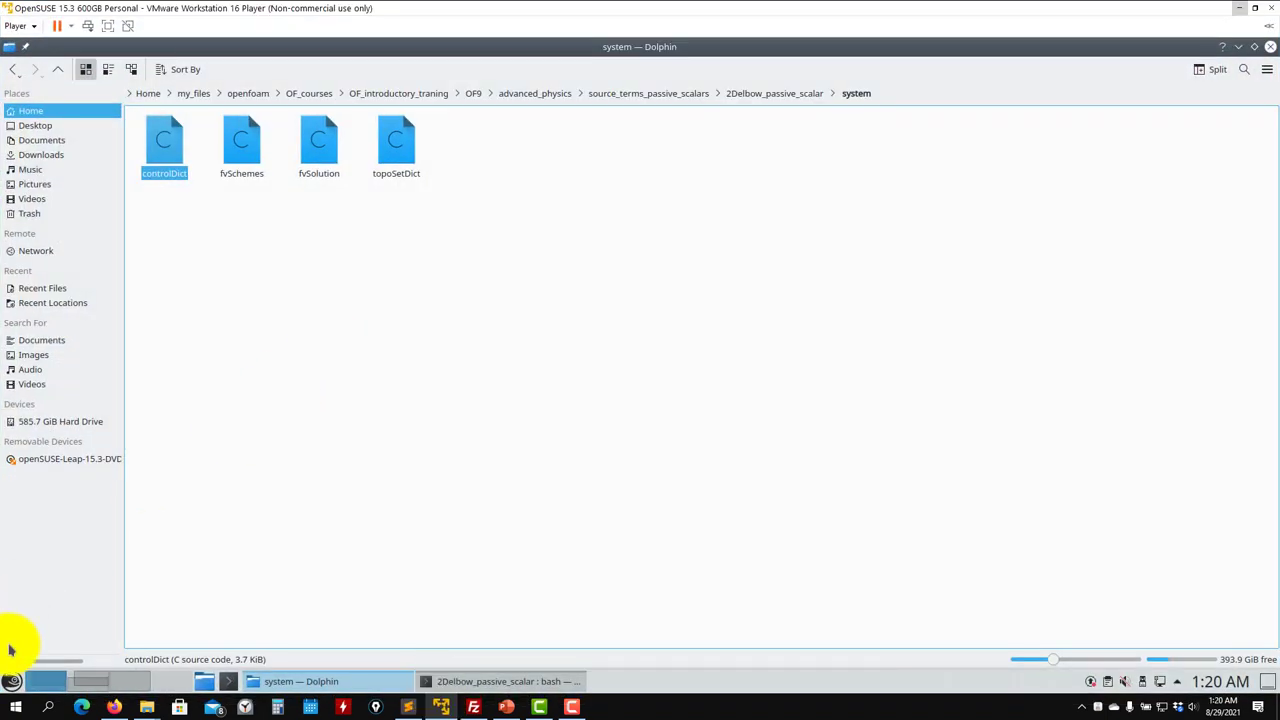
click(773, 94)
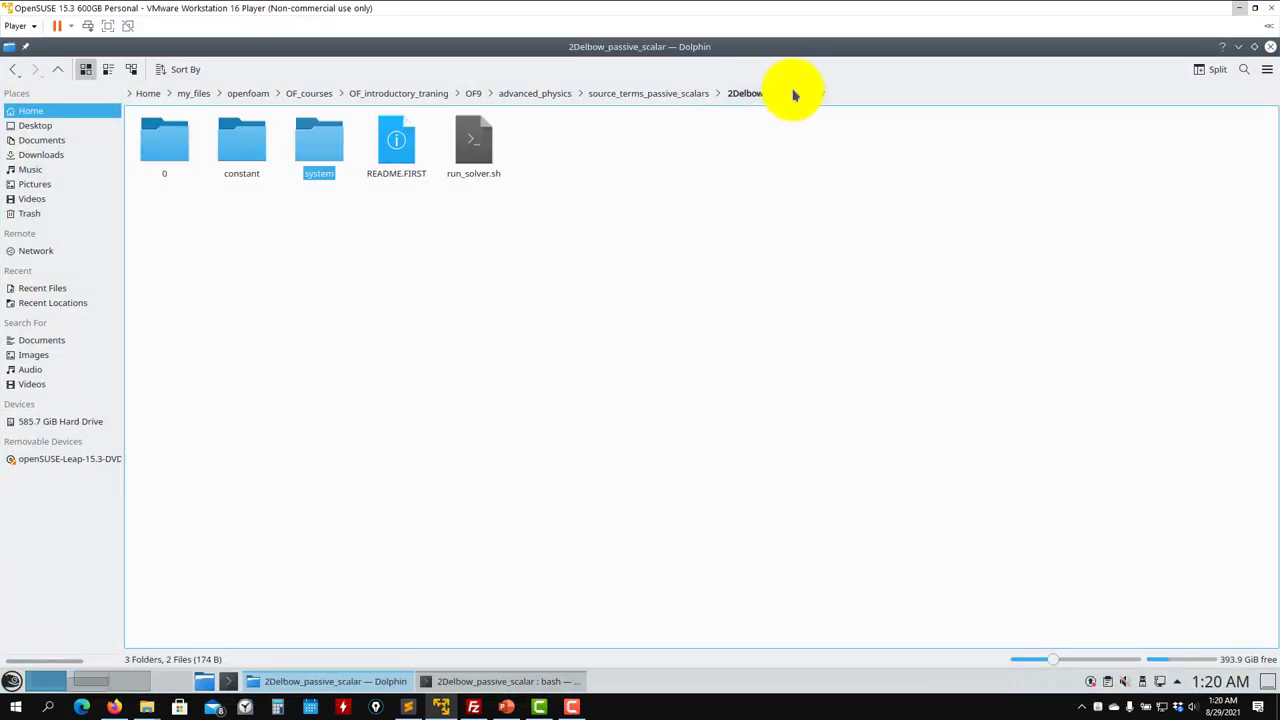
click(85, 683)
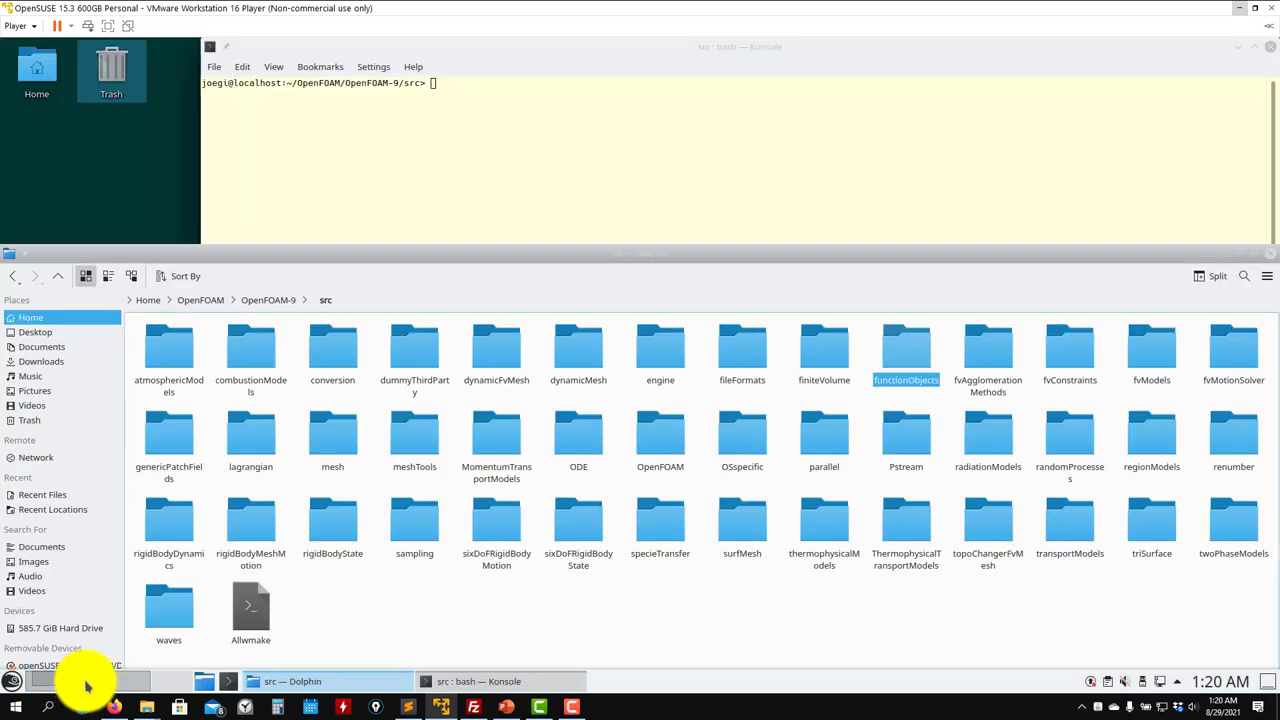
click(1254, 256)
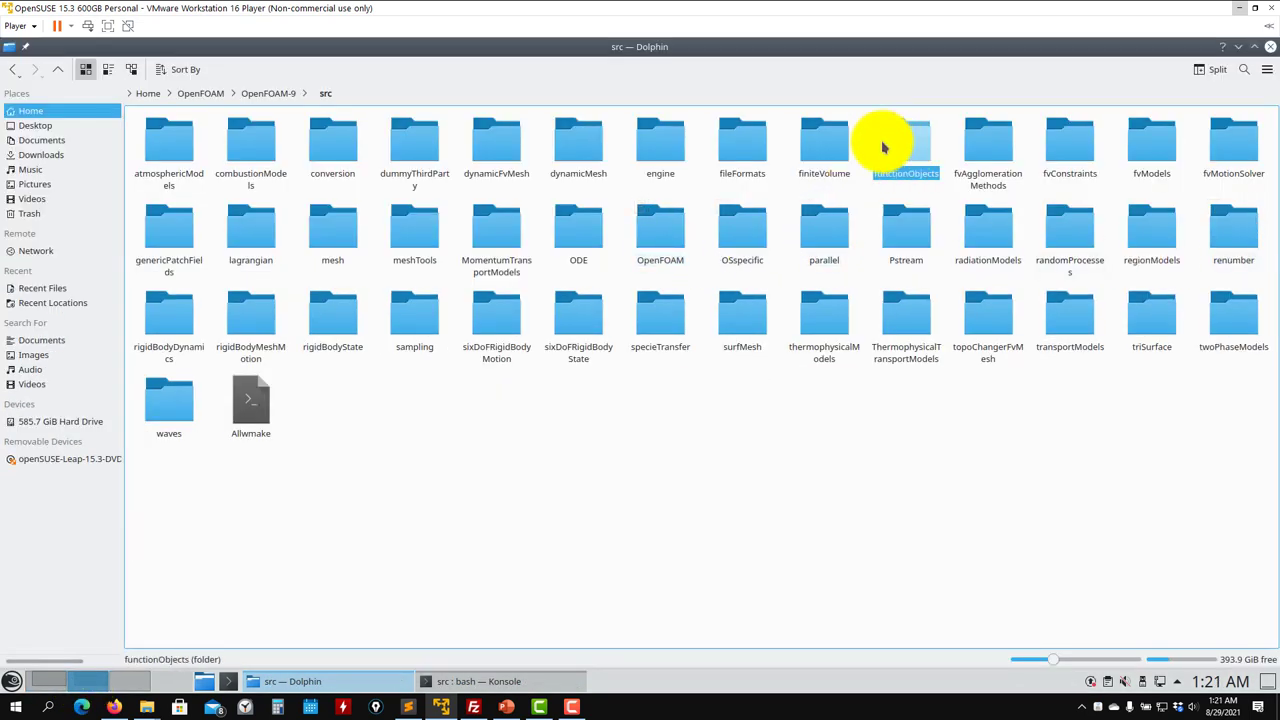
Browse to functionObjects/solvers/scalarTransport and open scalarTransport.H in Kate.
click(930, 150)
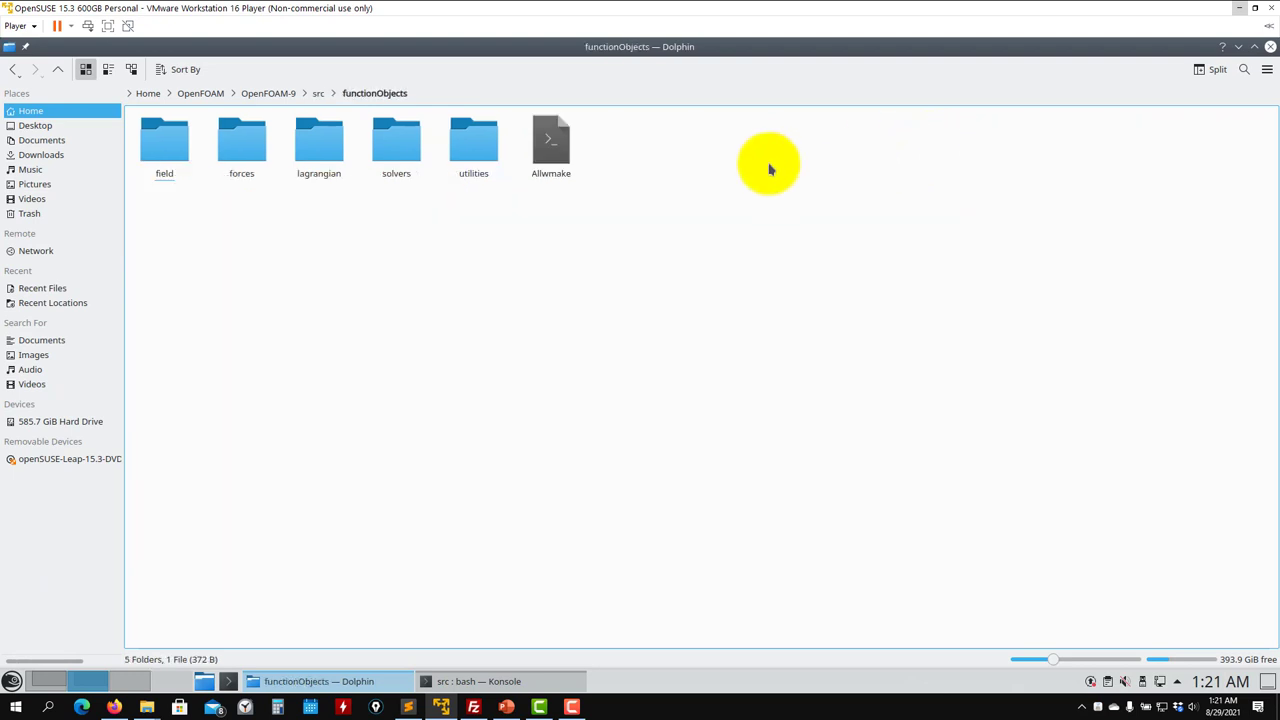
click(226, 157)
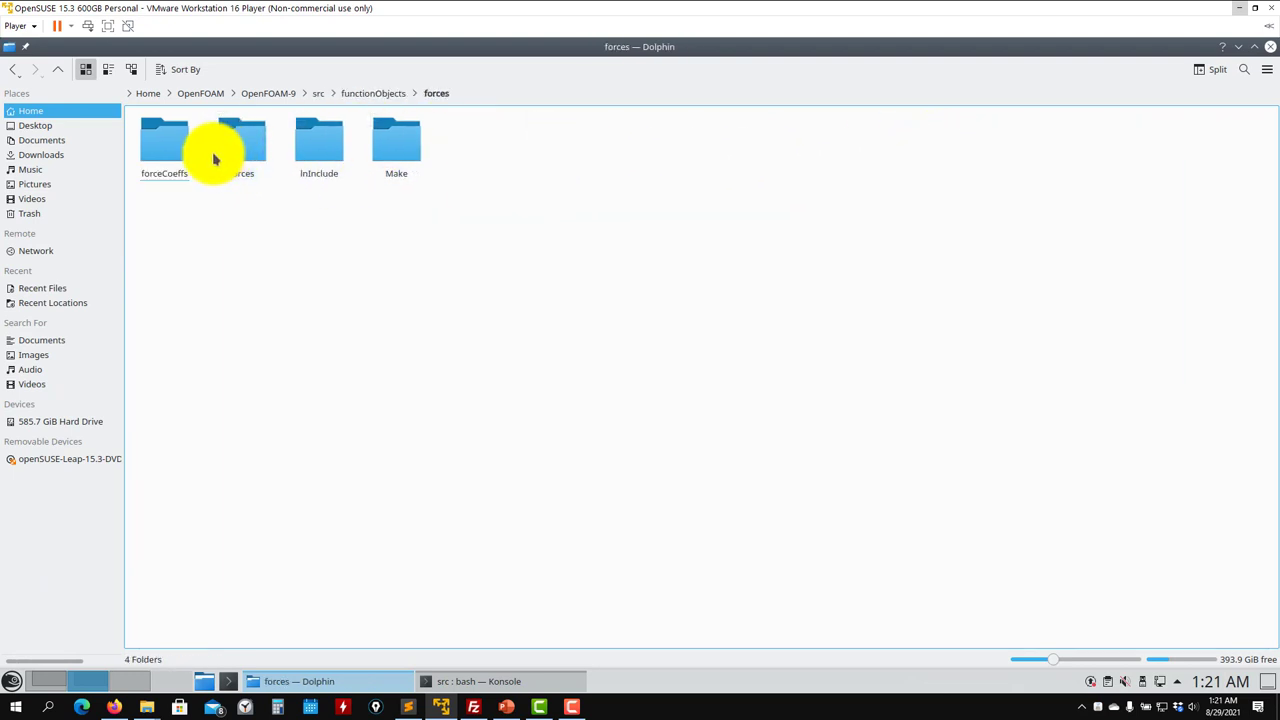
click(13, 69)
click(471, 135)
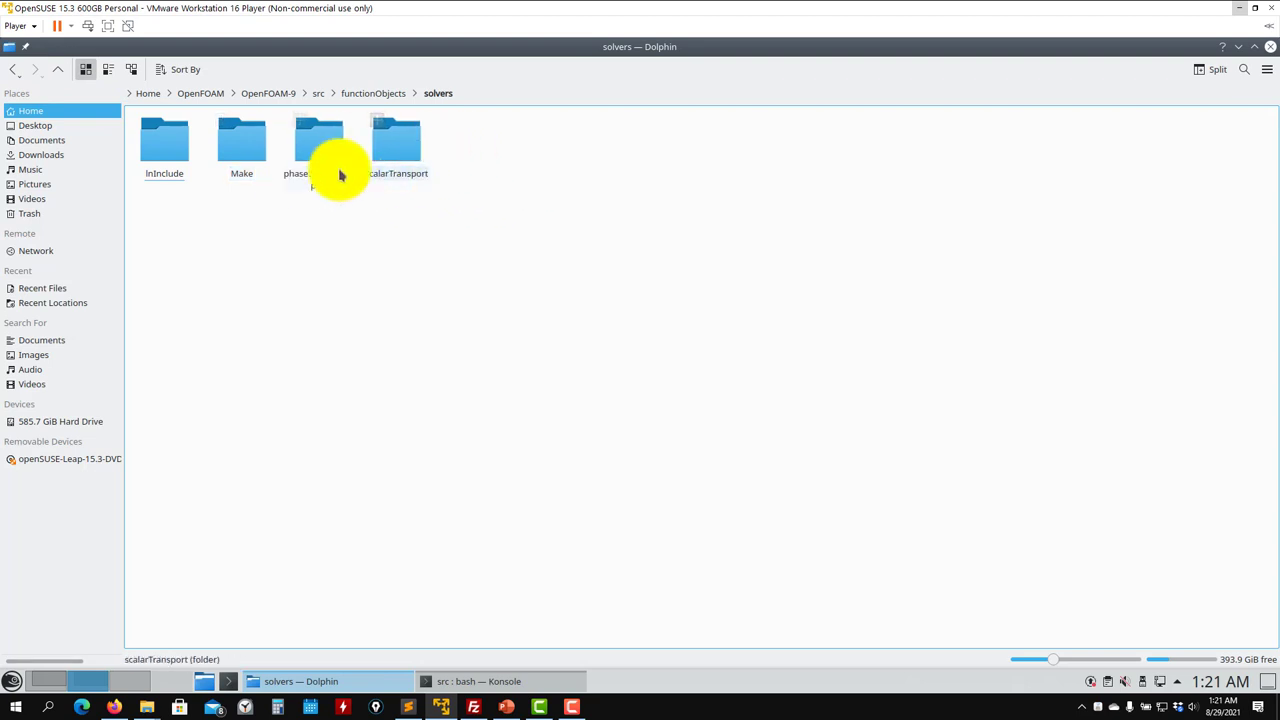
click(396, 148)
right_click(246, 168)
mouse_move(280, 185)
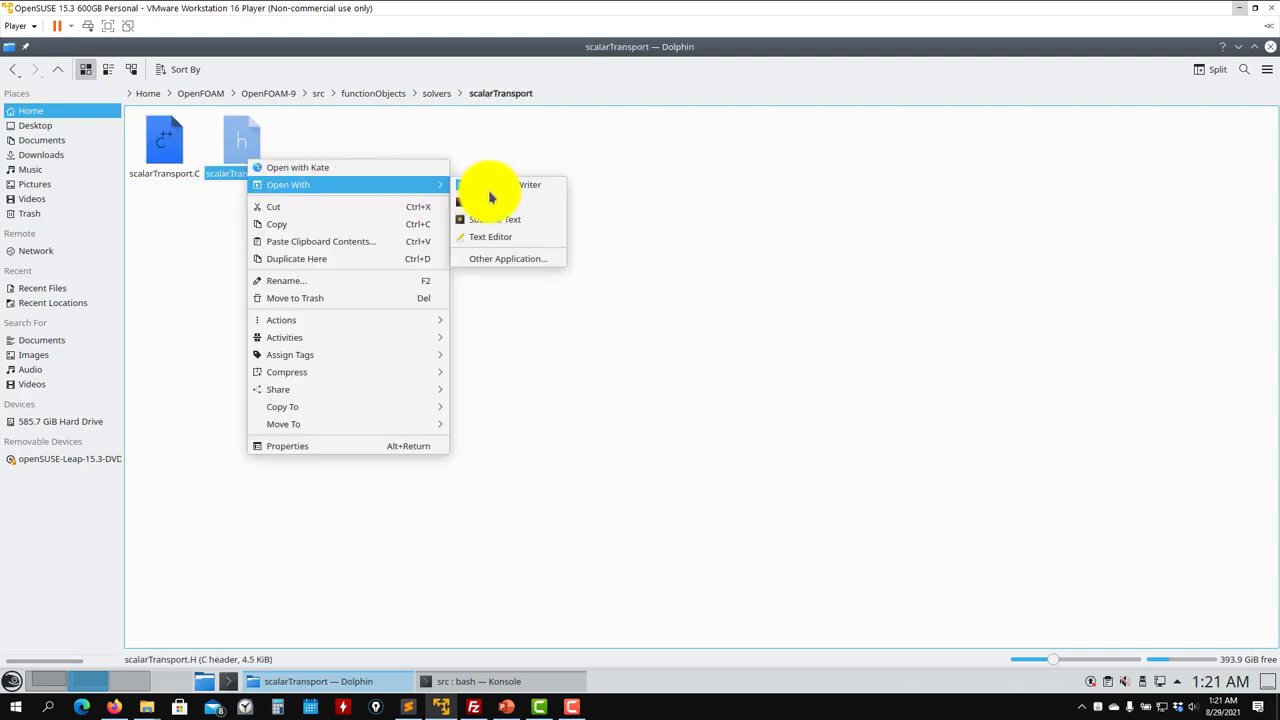
click(500, 238)
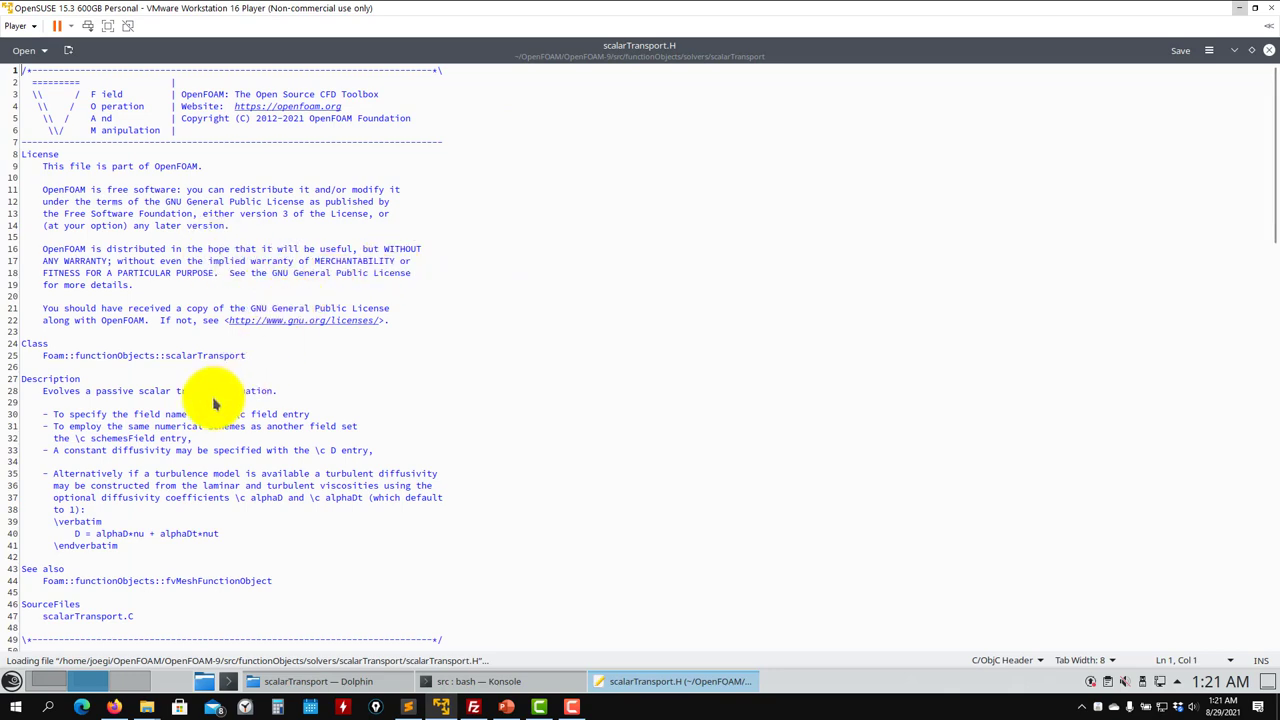
Scroll to the diffusivity coefficient declarations and select lines 84–93.
scroll(214, 403, down, 3)
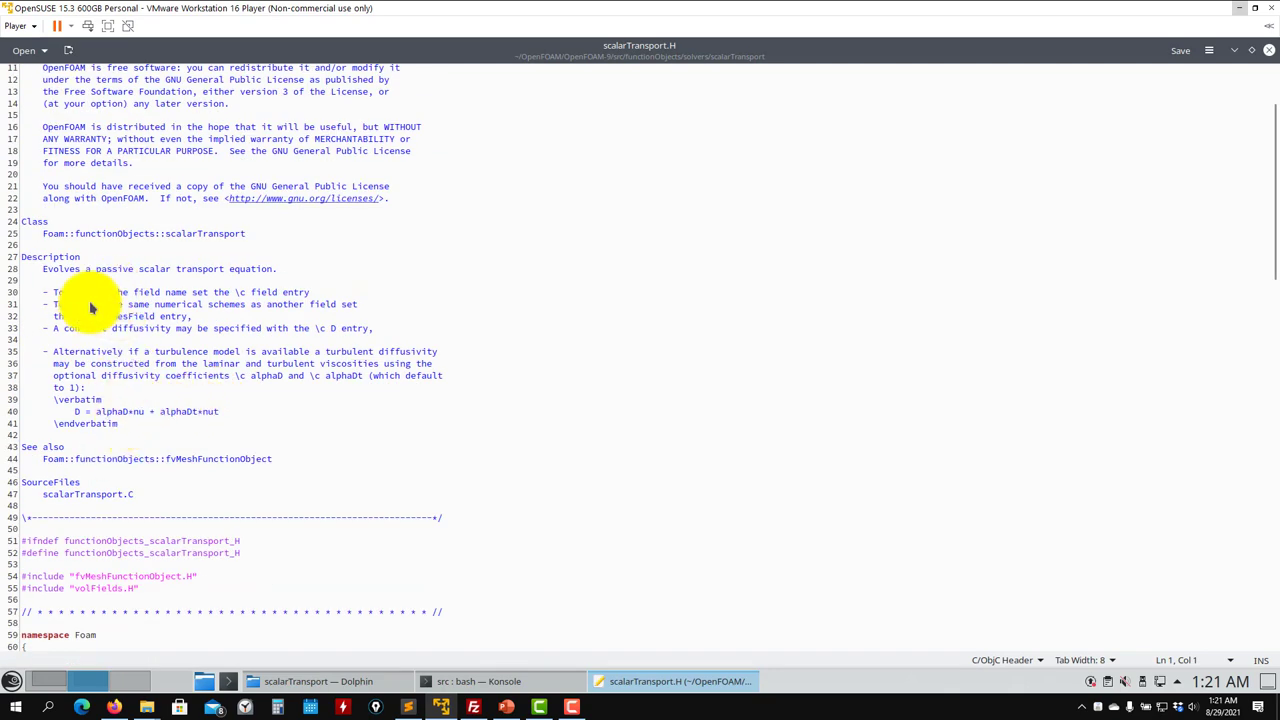
scroll(150, 300, down, 13)
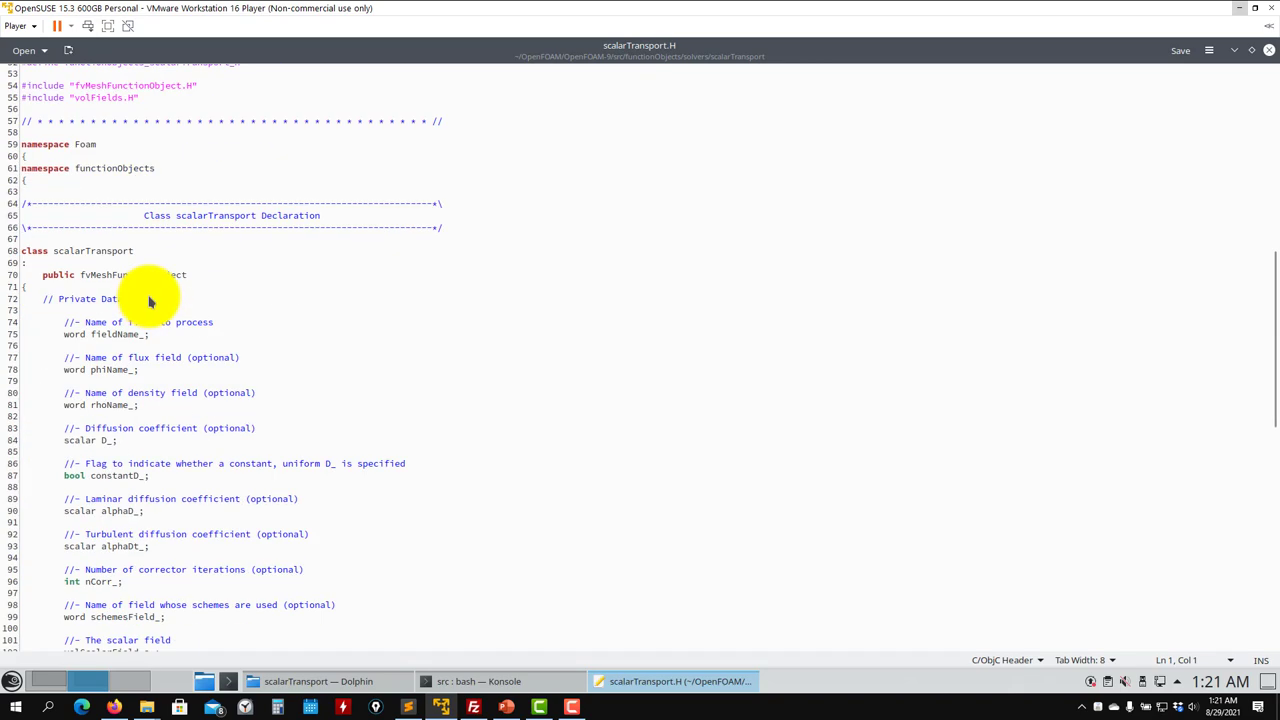
scroll(142, 452, down, 3)
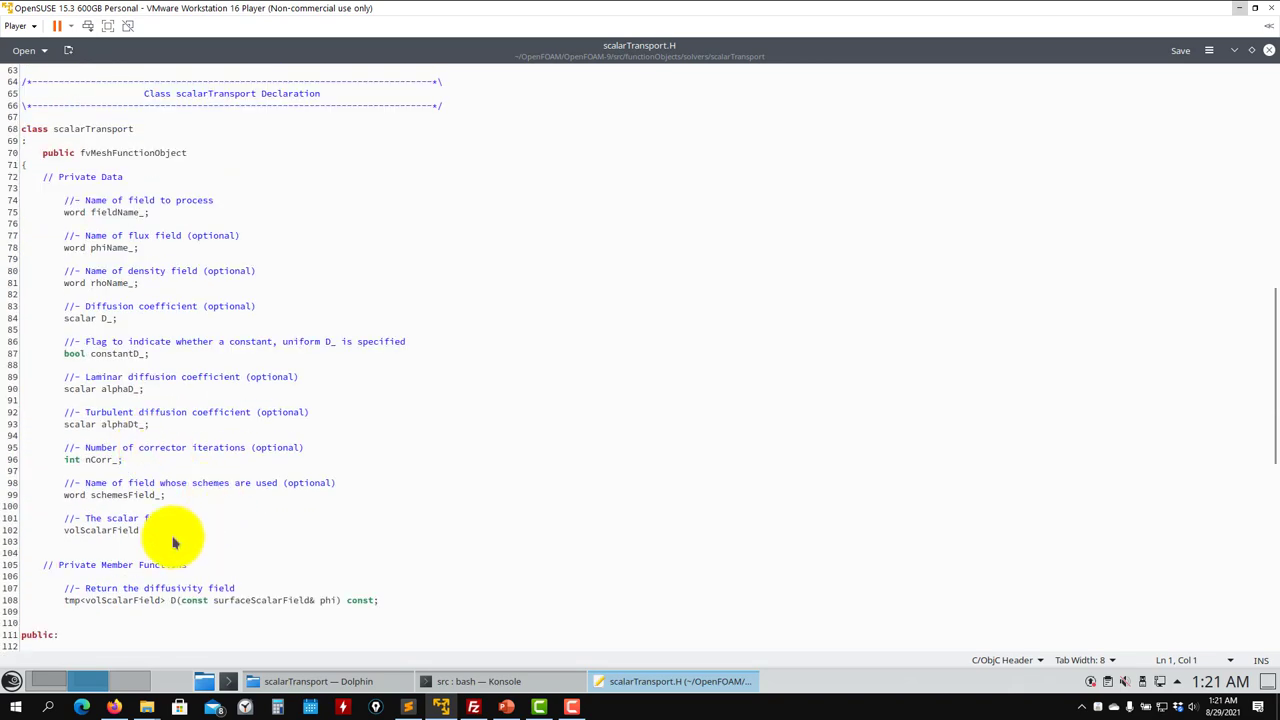
drag(171, 537, 62, 225)
click(180, 297)
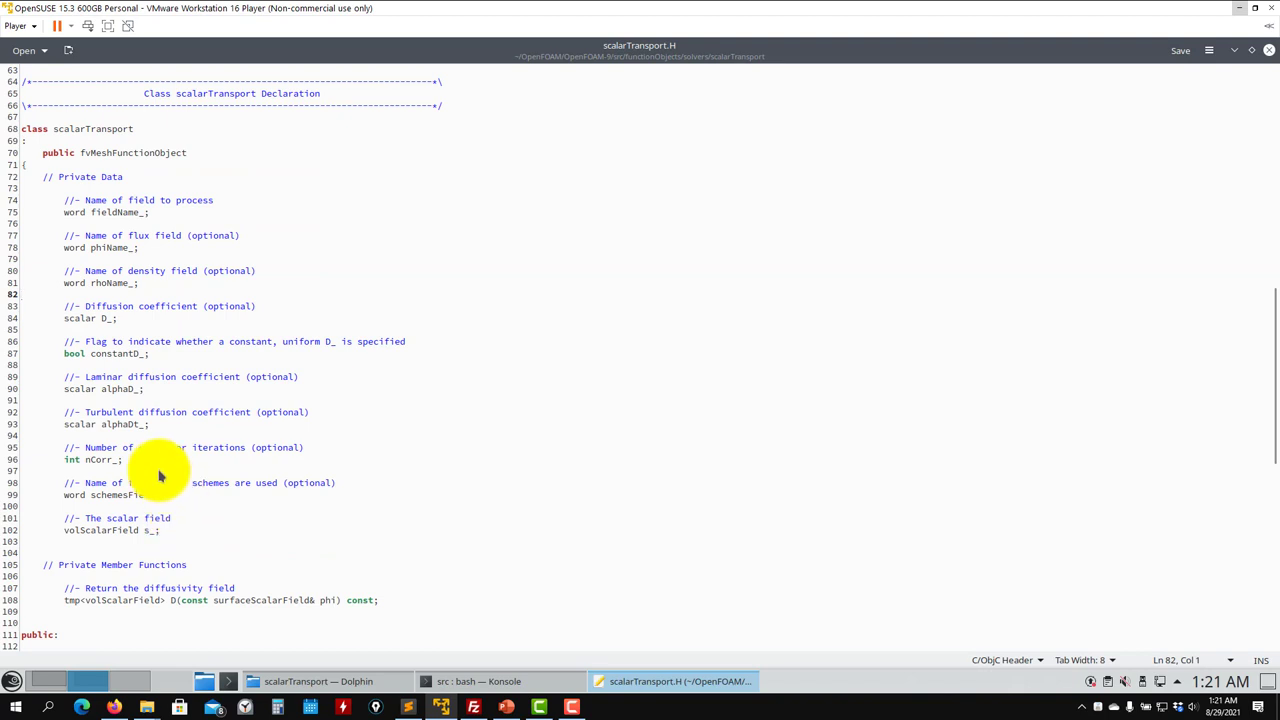
drag(163, 434, 49, 320)
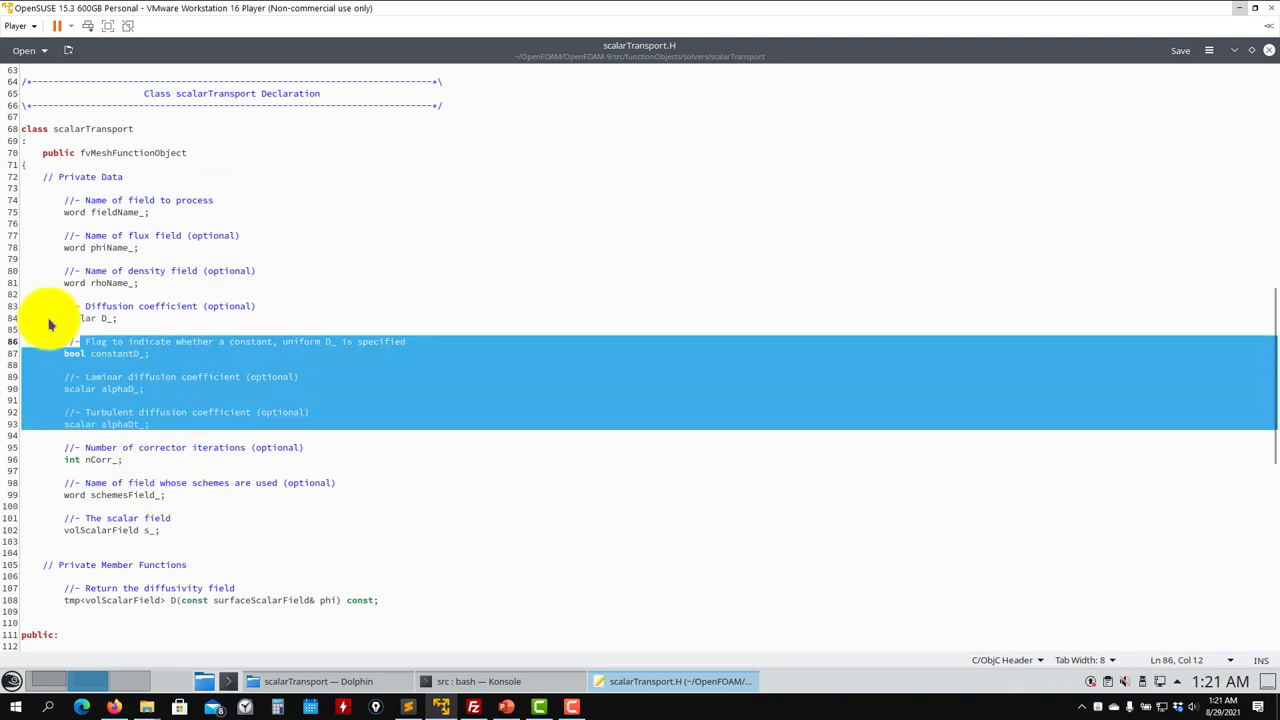
Open the elbow case's system/controlDict in Kate.
click(38, 680)
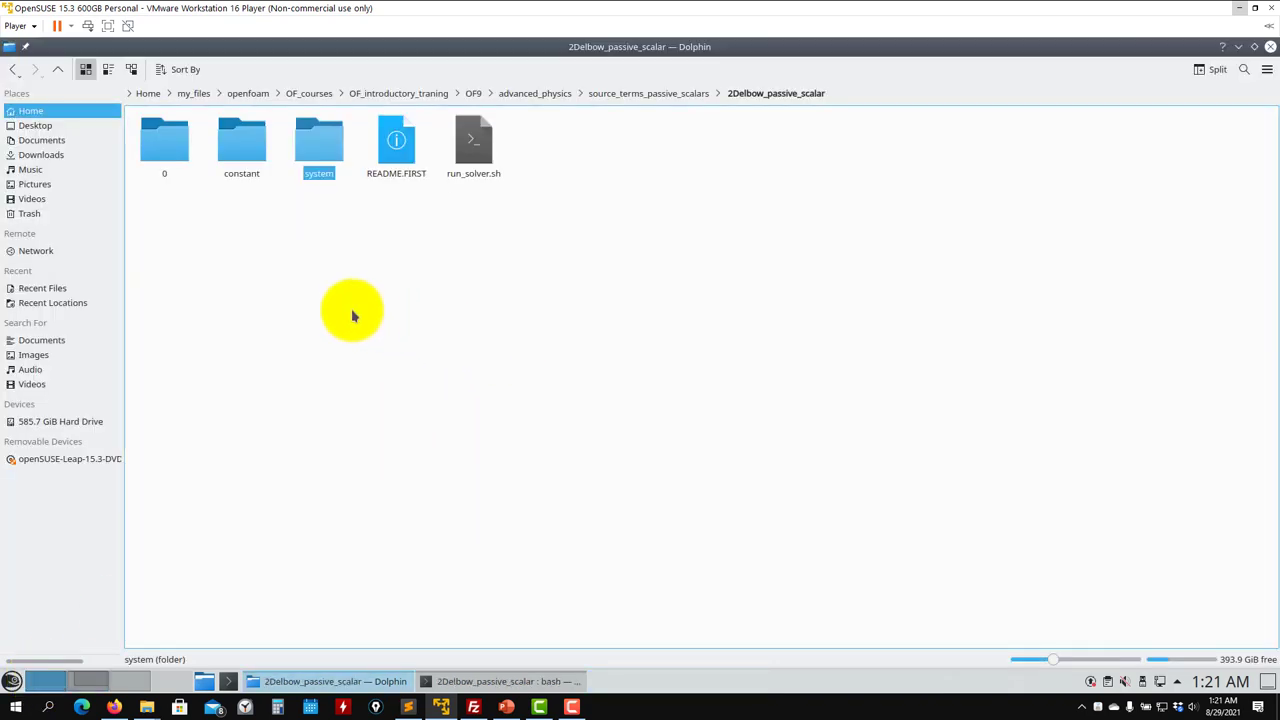
double_click(244, 165)
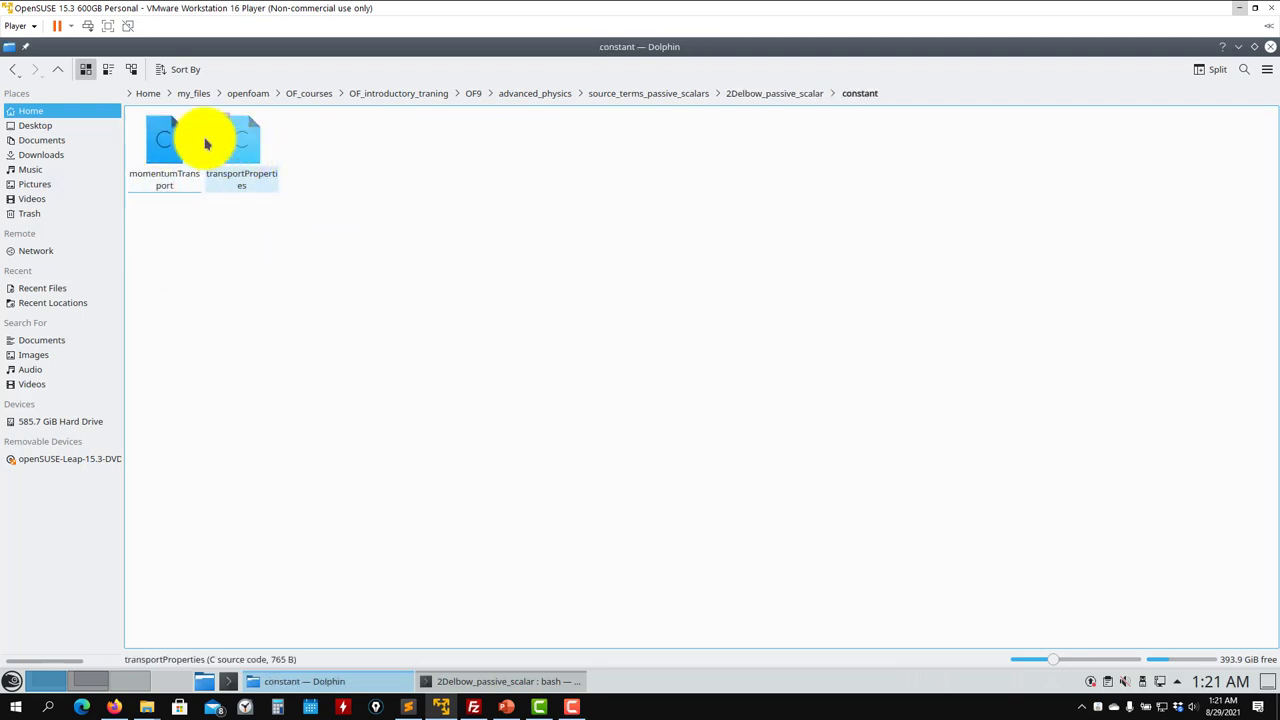
click(58, 72)
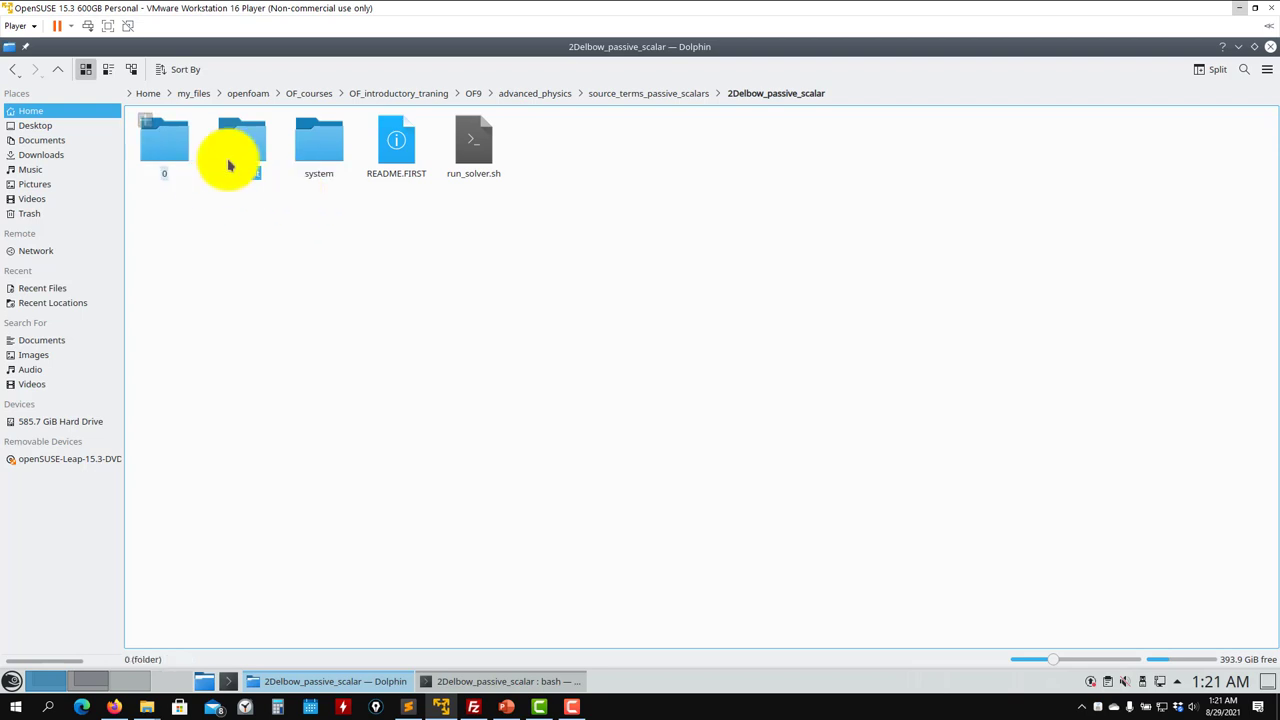
double_click(314, 162)
right_click(178, 164)
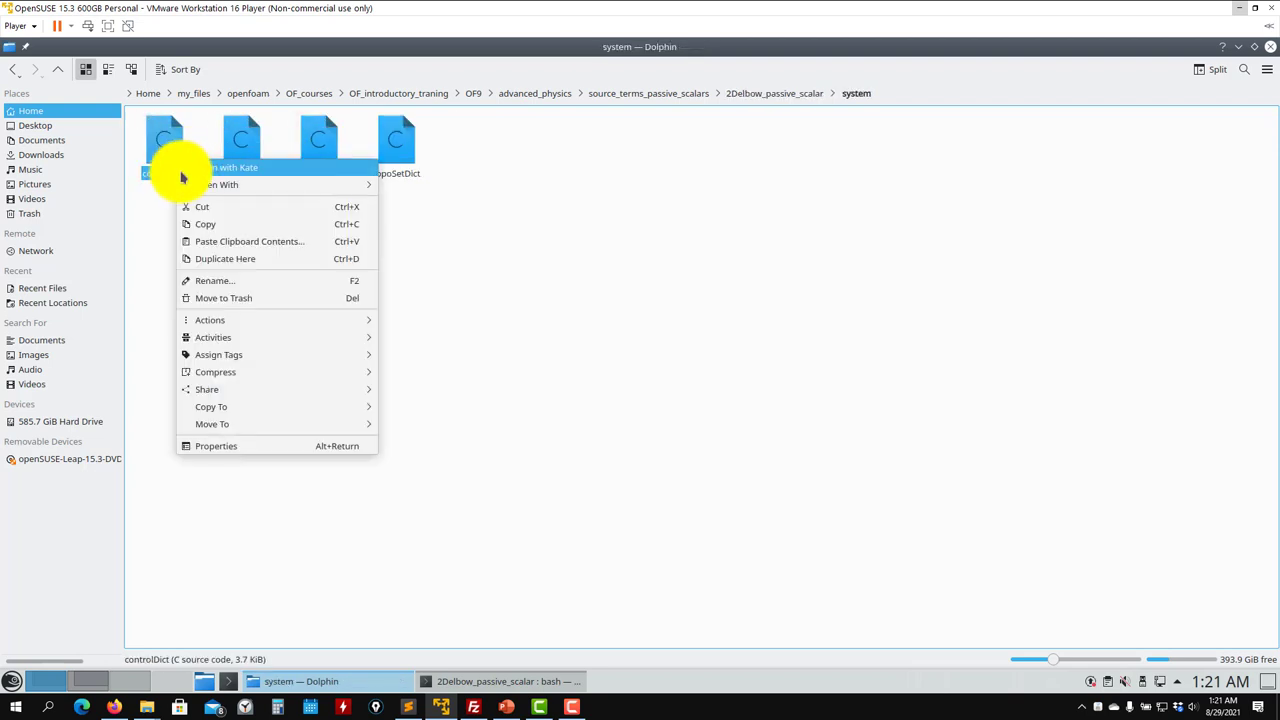
mouse_move(217, 185)
click(474, 237)
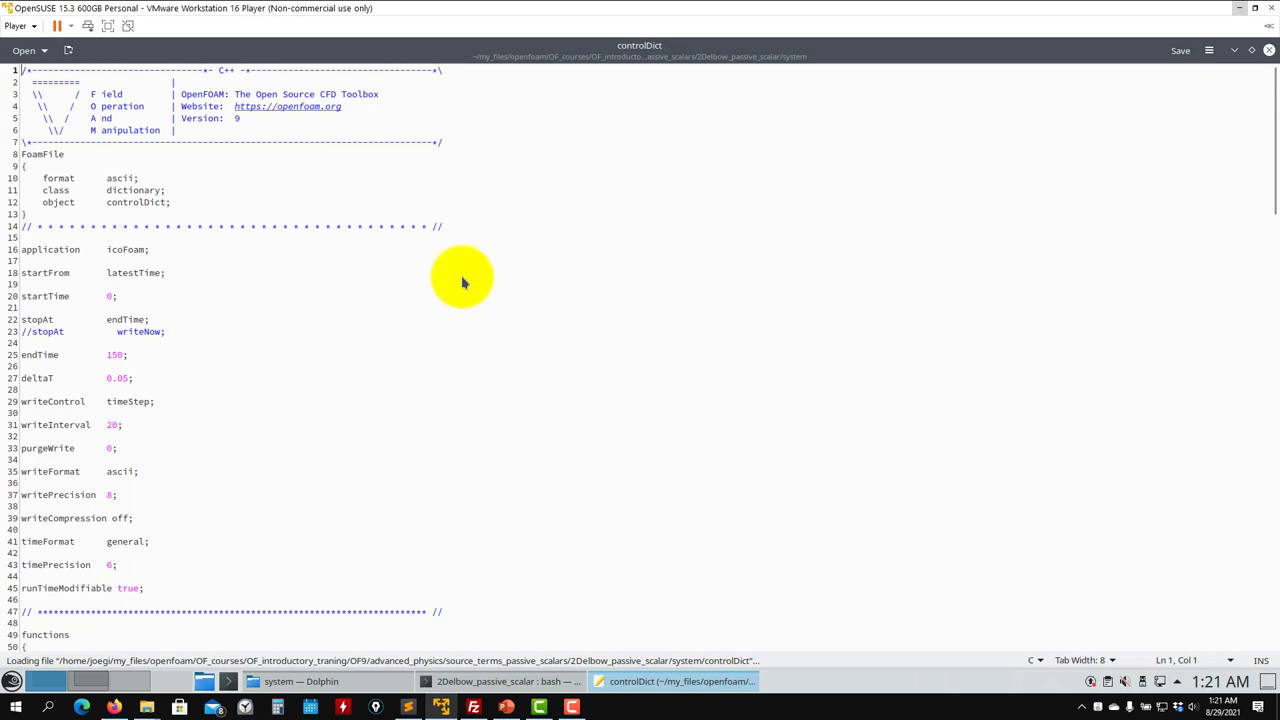
Review the scalar1 block, highlighting its log setting and the D 0; line.
scroll(314, 280, down, 20)
scroll(313, 284, up, 8)
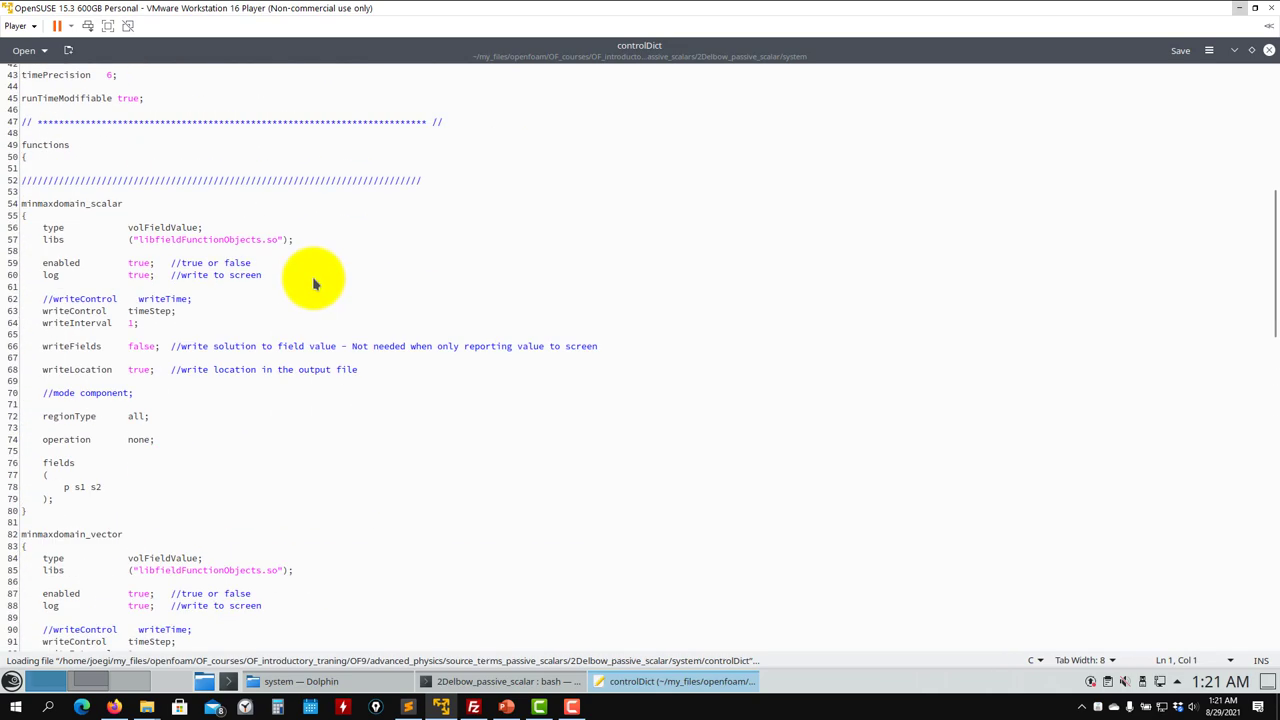
scroll(310, 284, down, 20)
scroll(308, 280, up, 7)
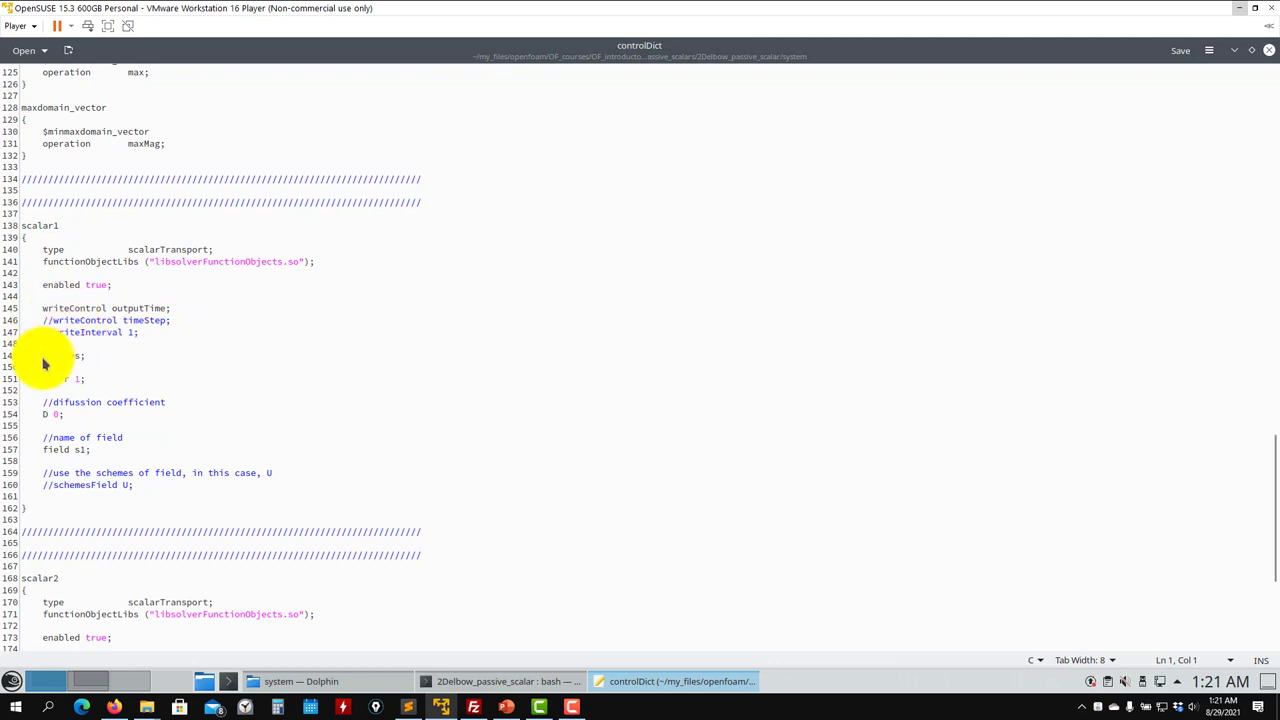
drag(43, 358, 106, 358)
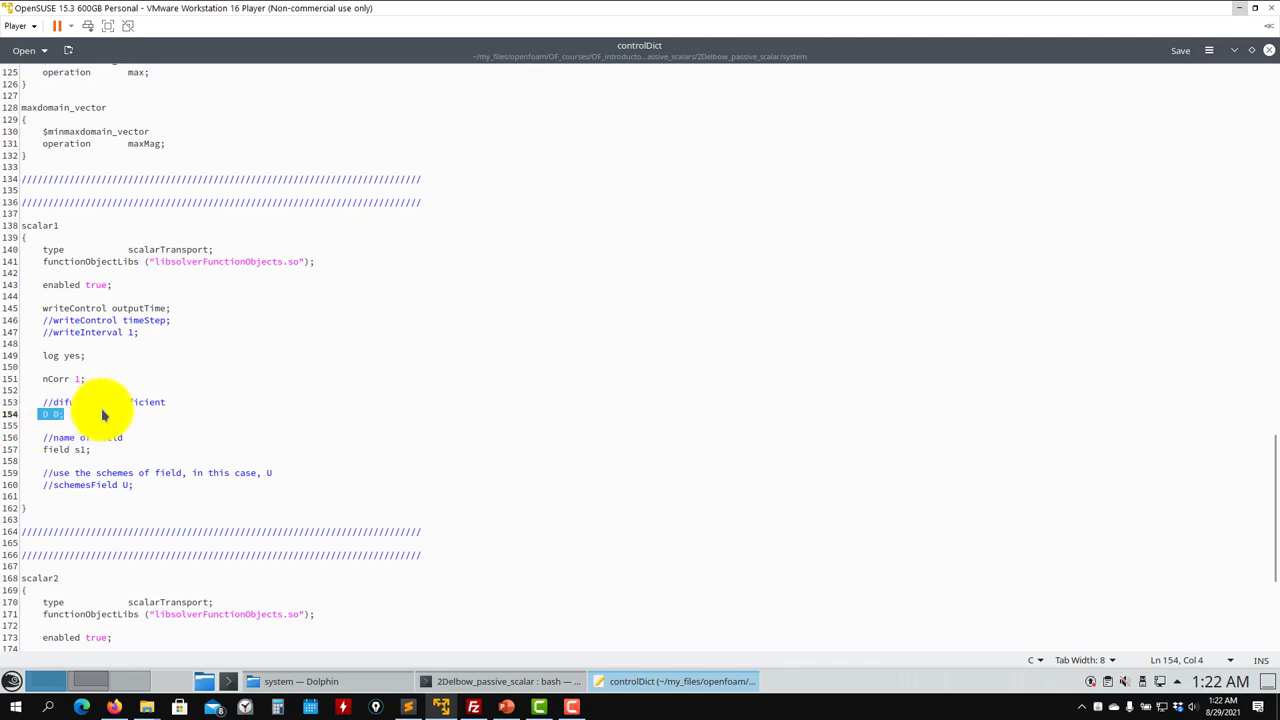
scroll(100, 414, down, 3)
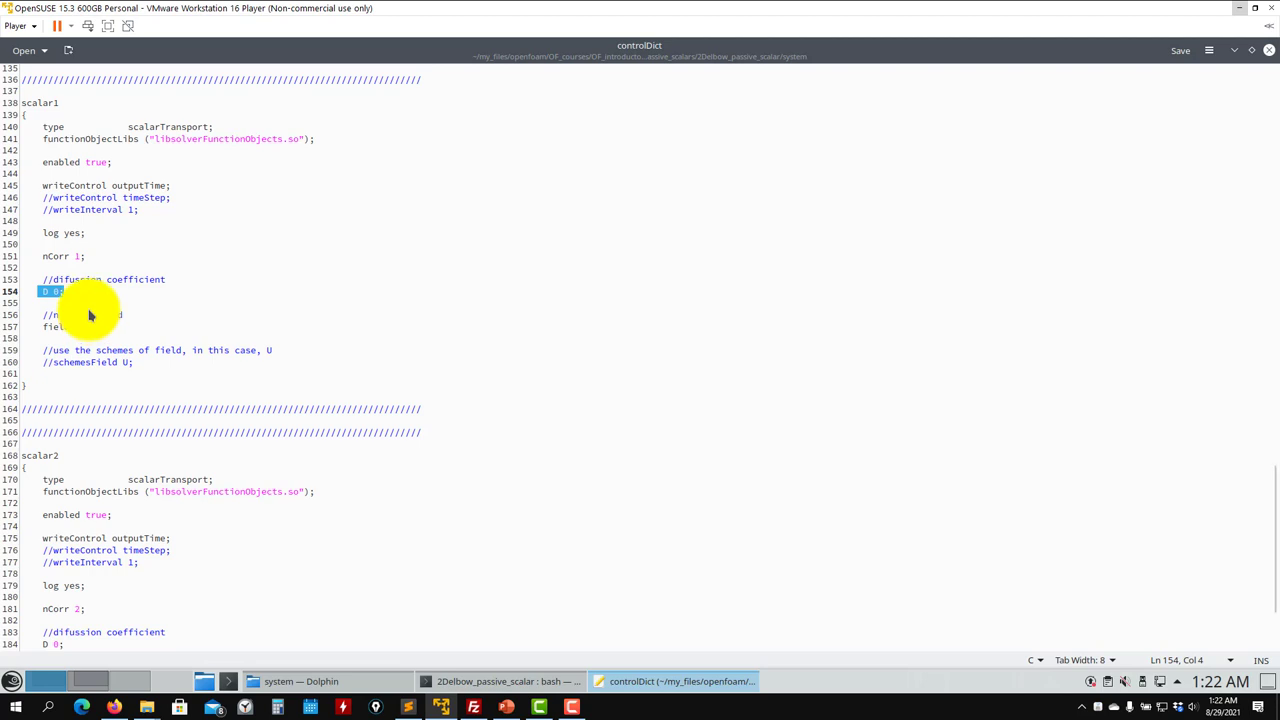
drag(64, 291, 29, 293)
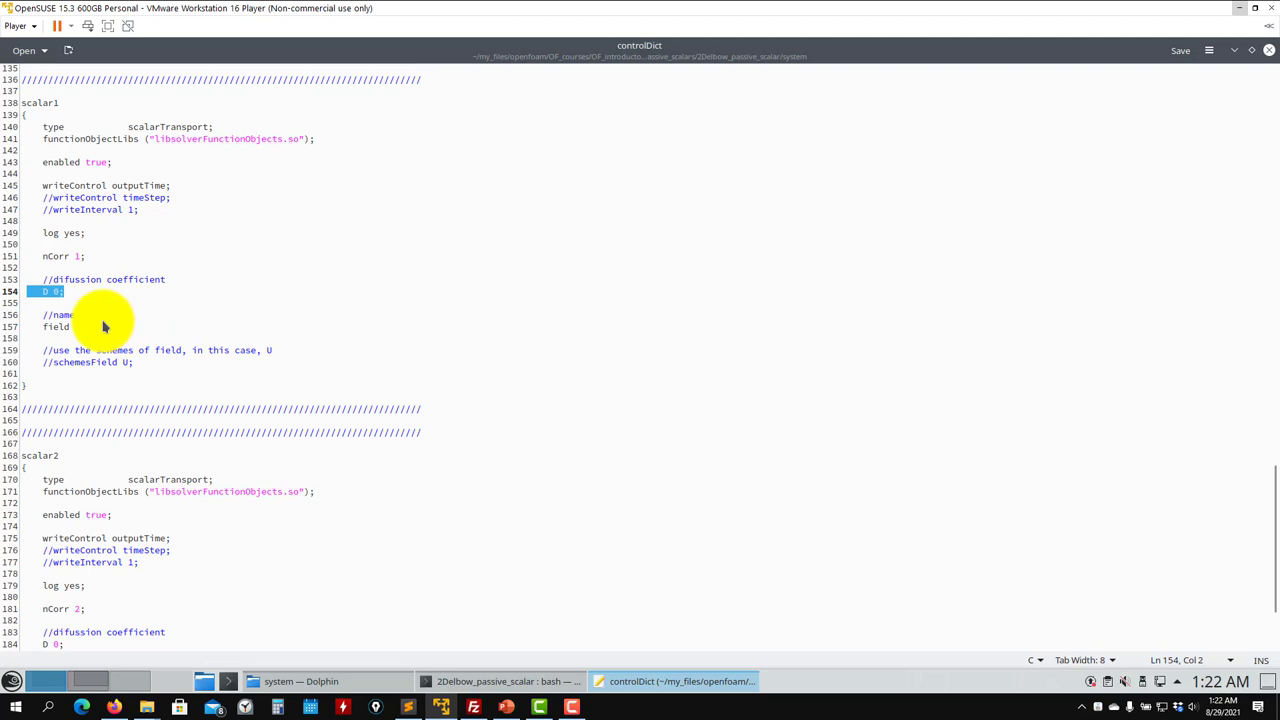
Highlight the field s2; line in scalar2, then go back to the file manager.
drag(103, 325, 46, 334)
scroll(229, 423, down, 4)
middle_click(64, 505)
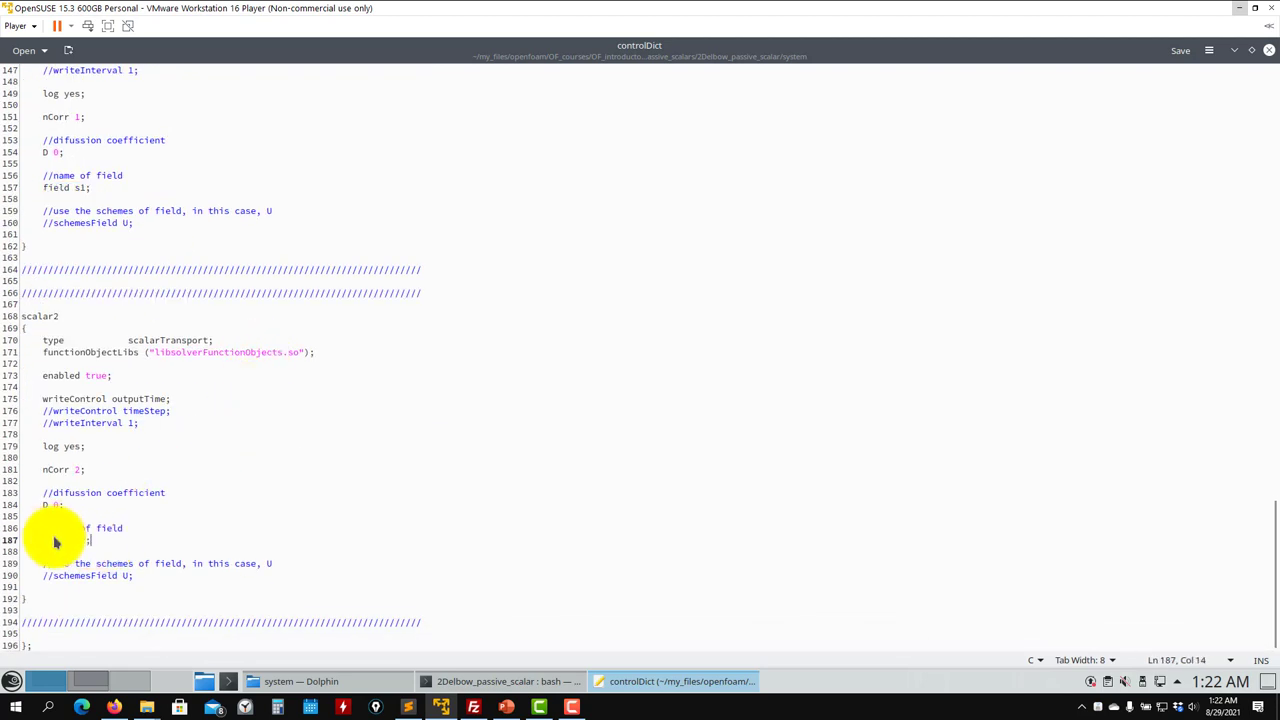
drag(55, 542, 33, 540)
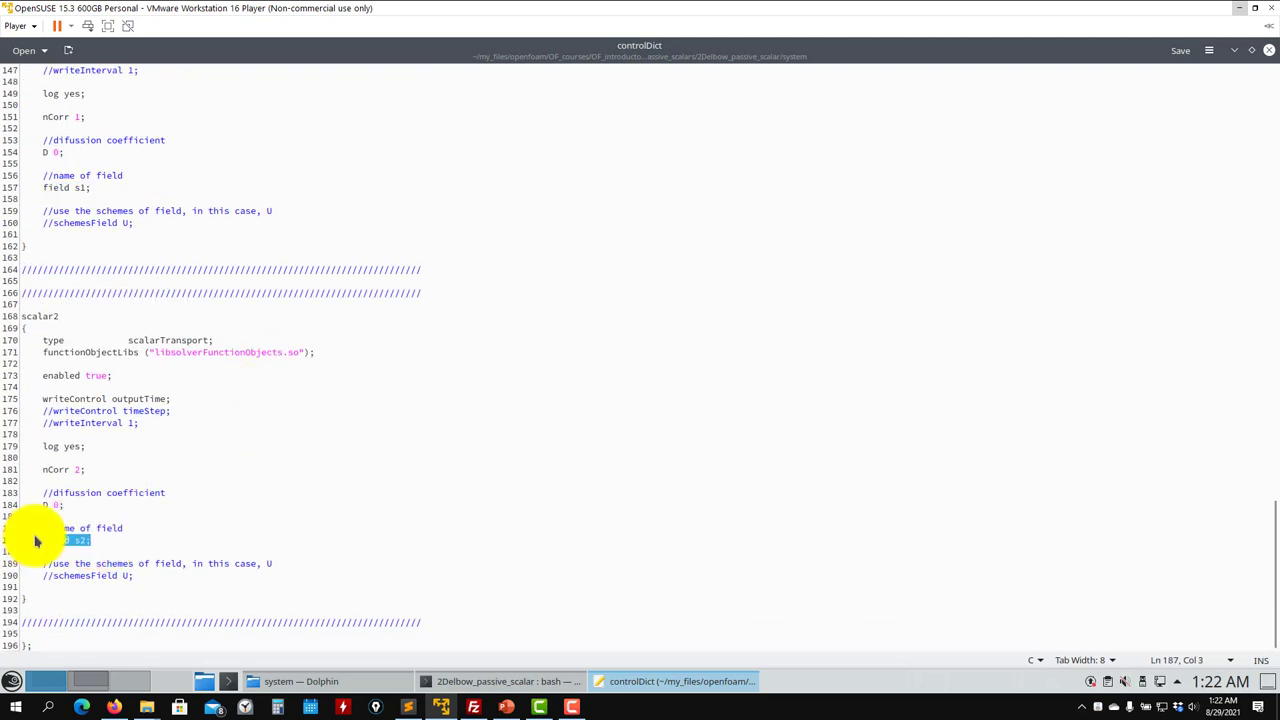
click(326, 680)
Open the s1 and s2 files from the 0 folder in Kate and look through both.
click(57, 69)
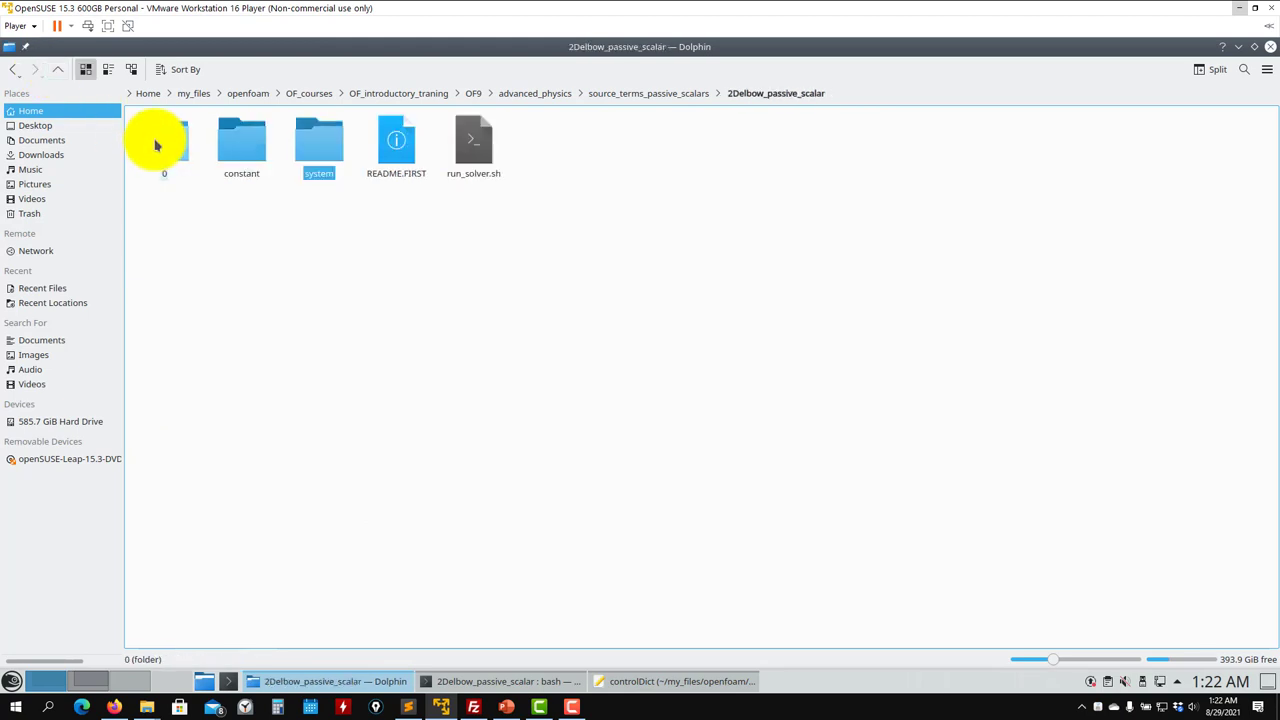
double_click(155, 145)
drag(351, 240, 251, 133)
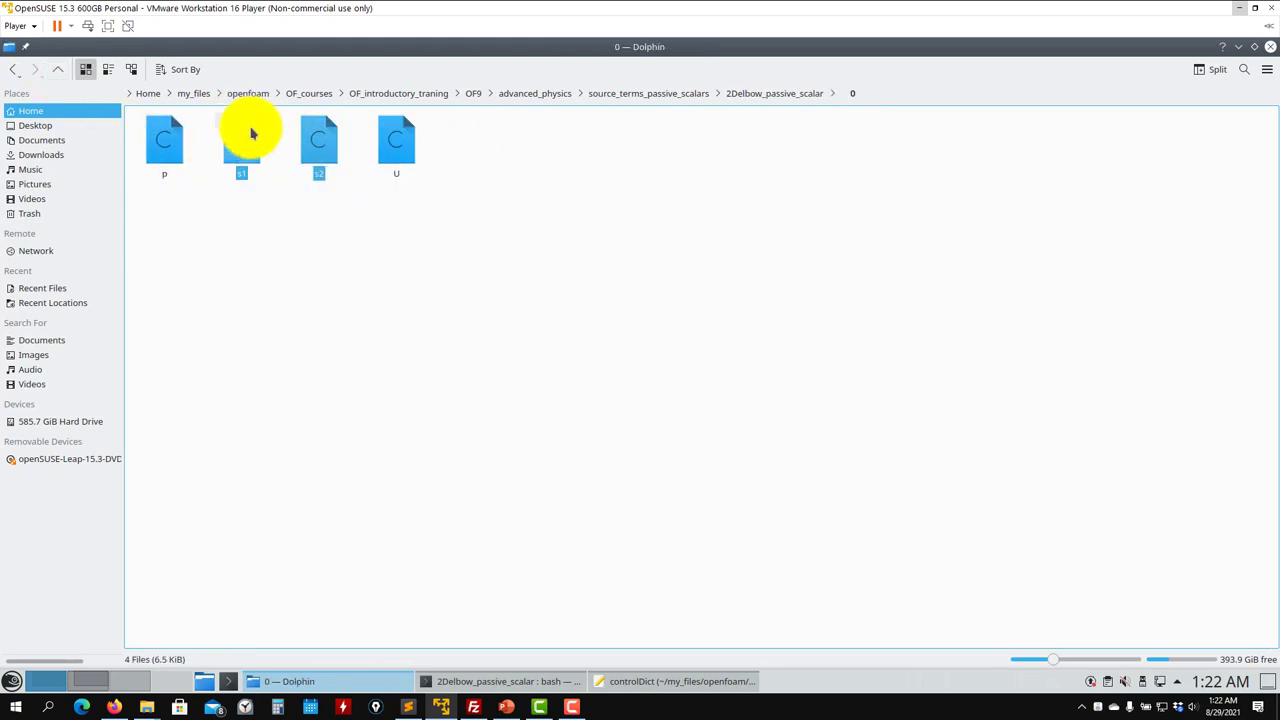
right_click(251, 133)
mouse_move(471, 177)
click(502, 232)
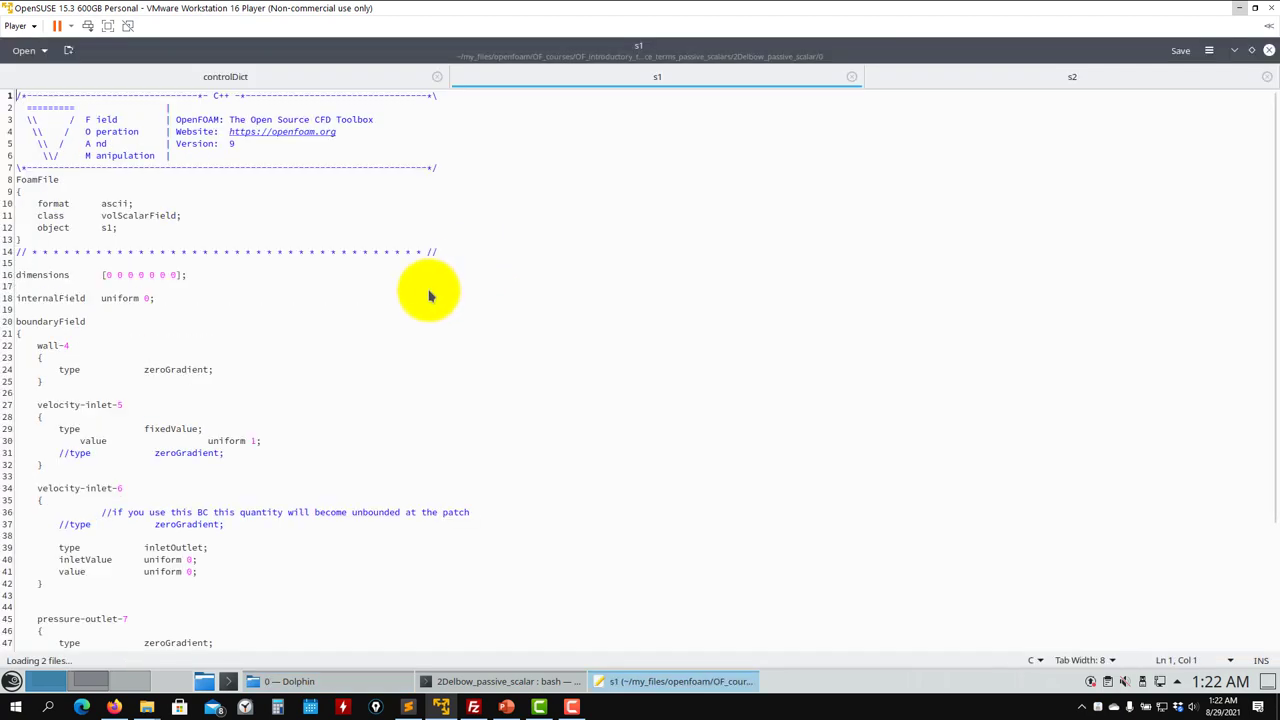
scroll(217, 340, down, 5)
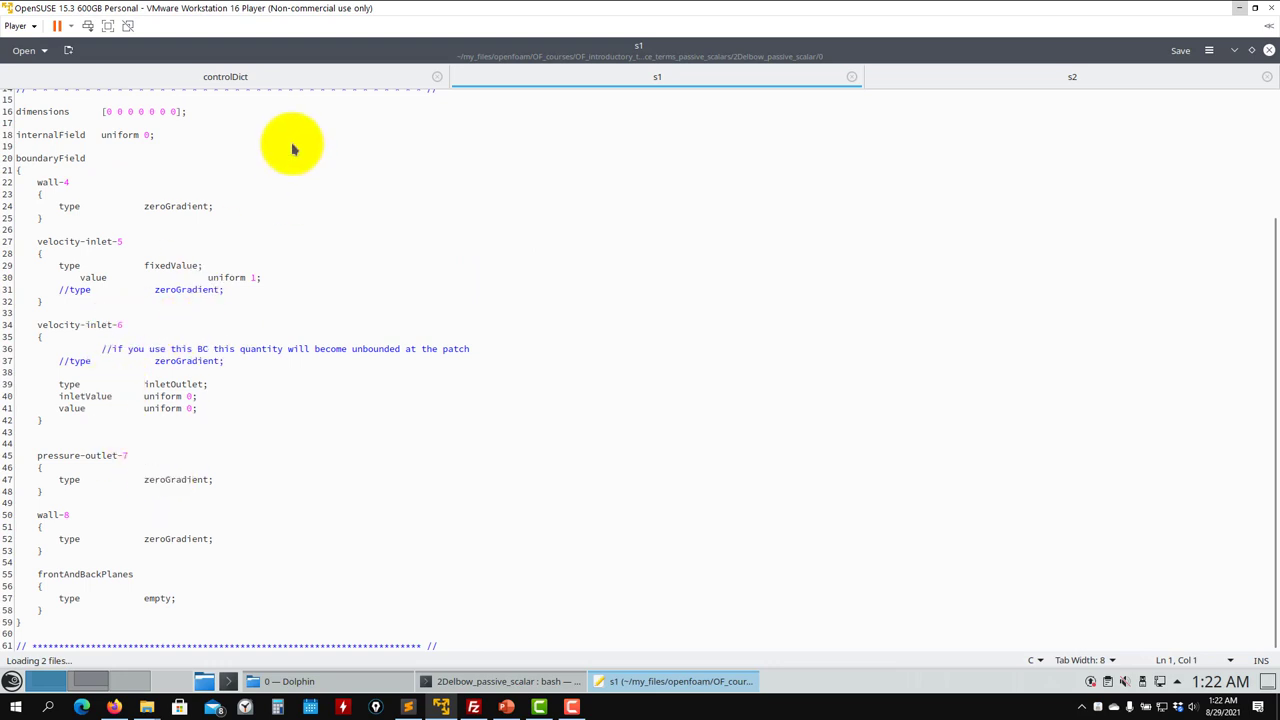
click(946, 80)
scroll(120, 460, down, 3)
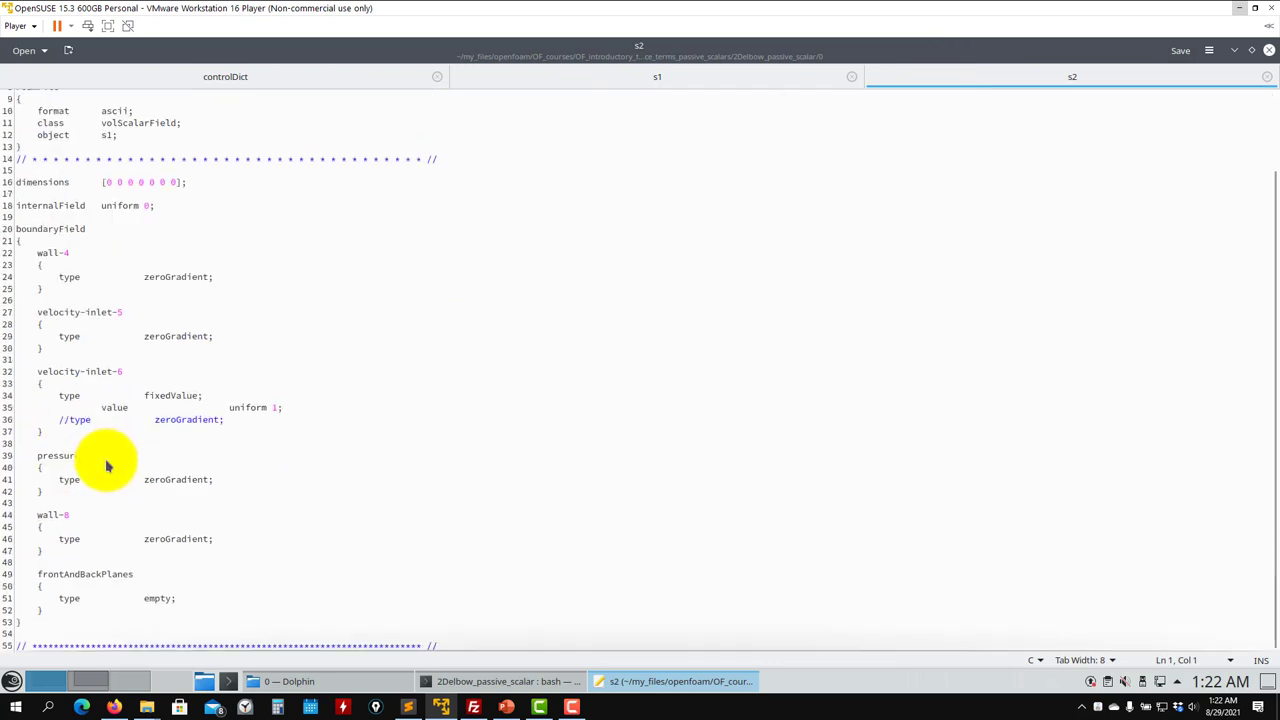
Open fvSchemes and fvSolution from the system folder in Kate.
click(285, 680)
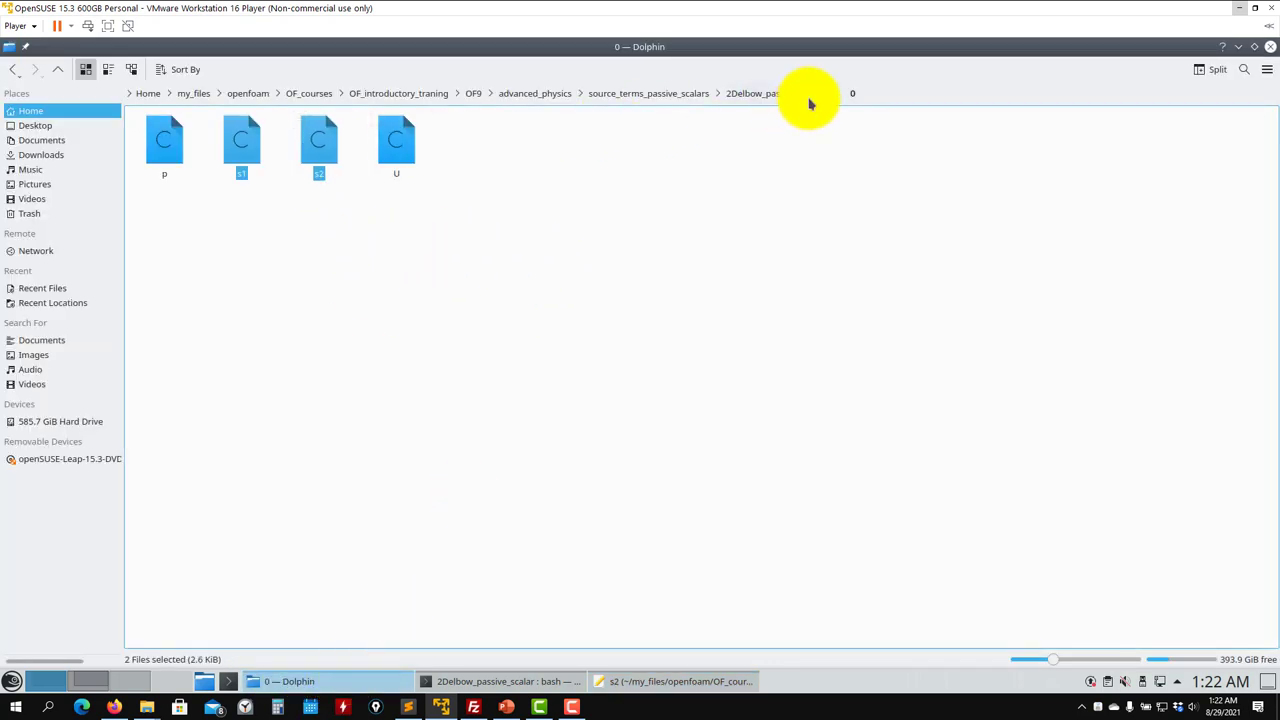
click(800, 95)
click(328, 160)
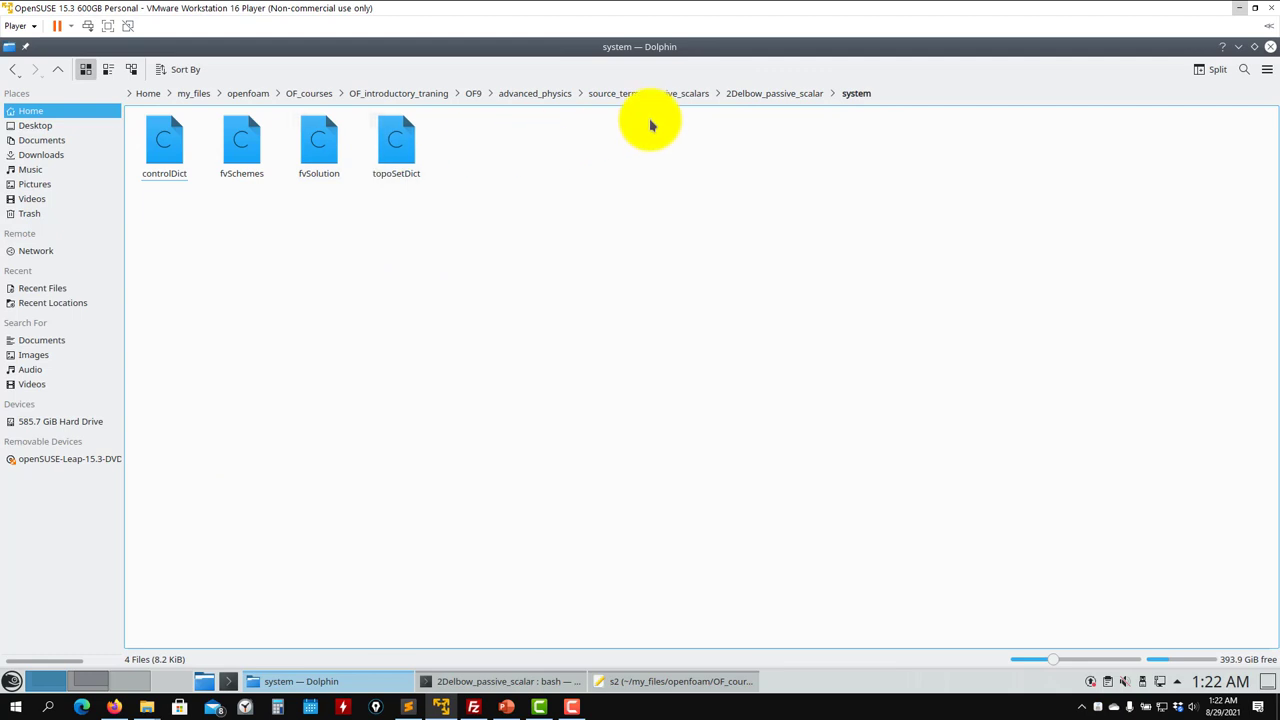
double_click(829, 44)
click(241, 400)
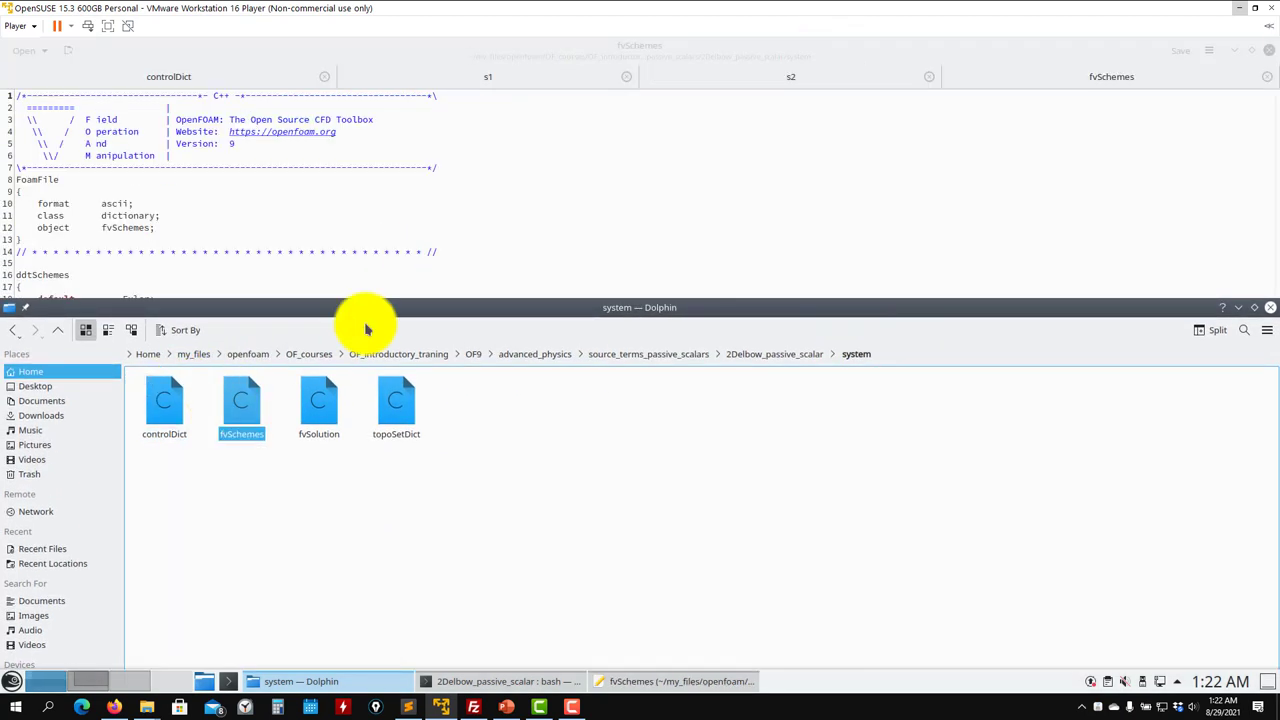
click(319, 400)
click(805, 208)
Review fvSchemes, highlighting the Euler time scheme and Gauss linear gradient lines.
click(866, 78)
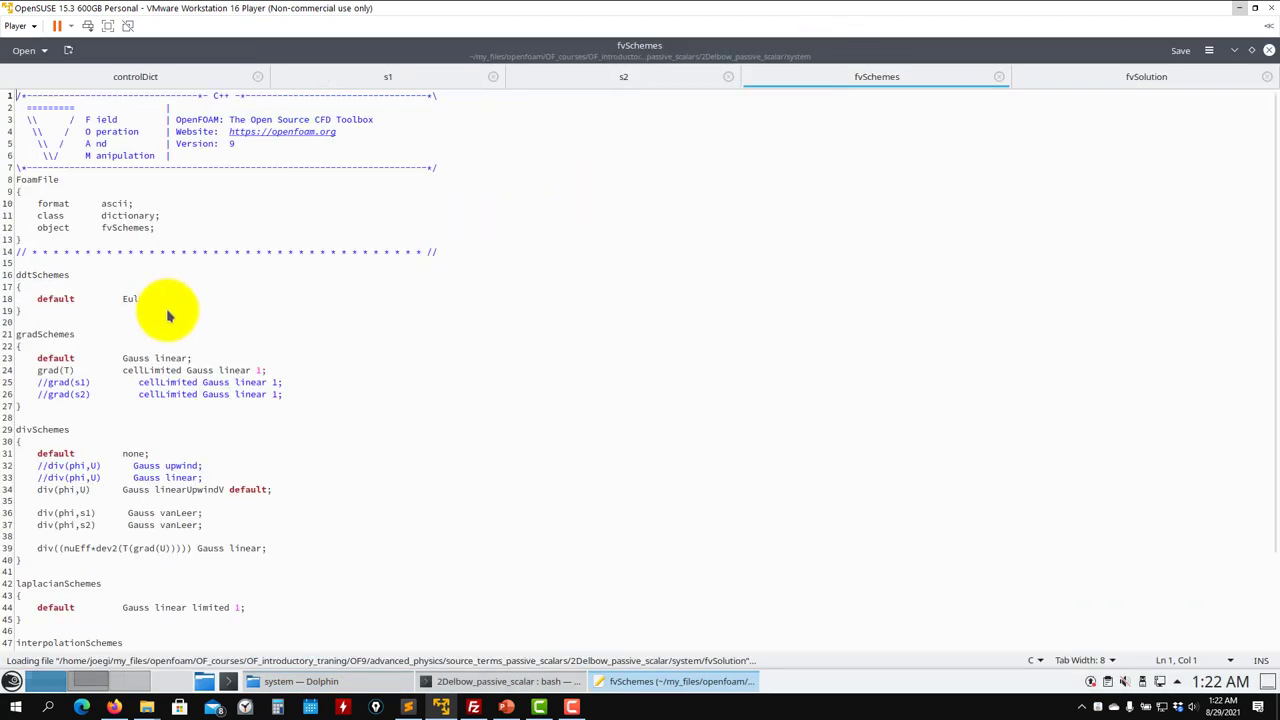
scroll(166, 359, down, 3)
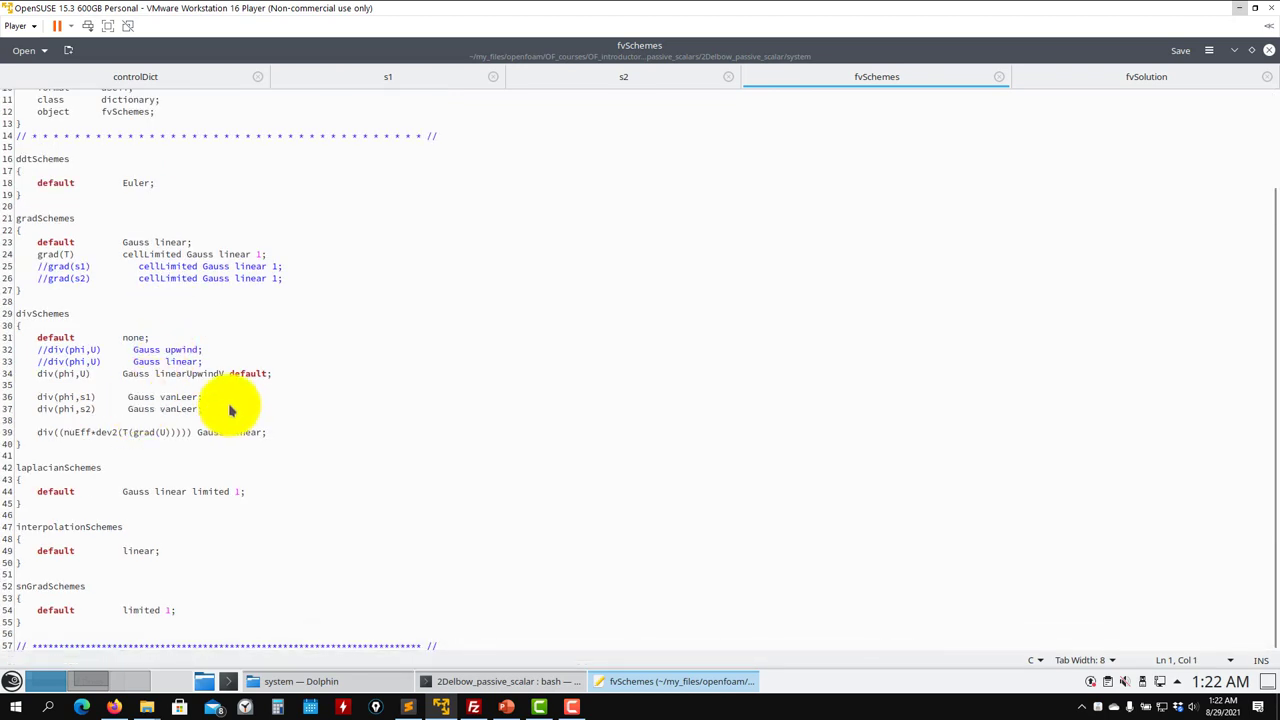
drag(226, 408, 35, 396)
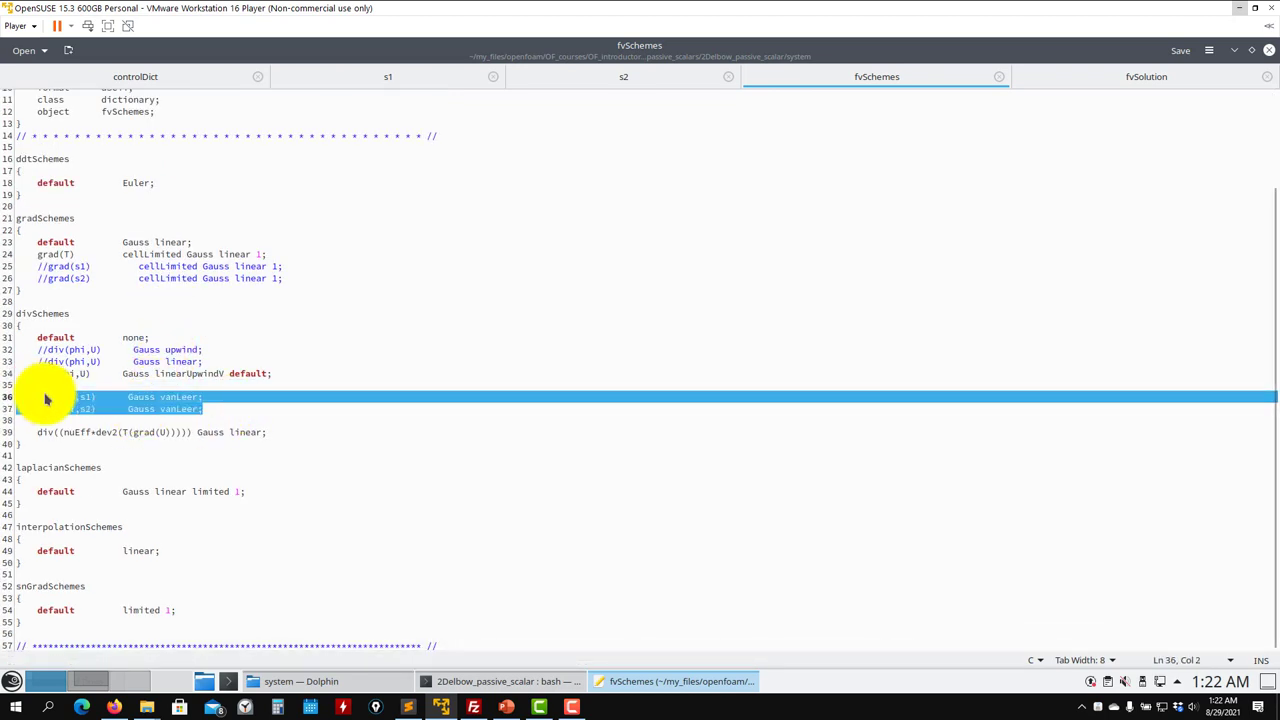
click(1157, 80)
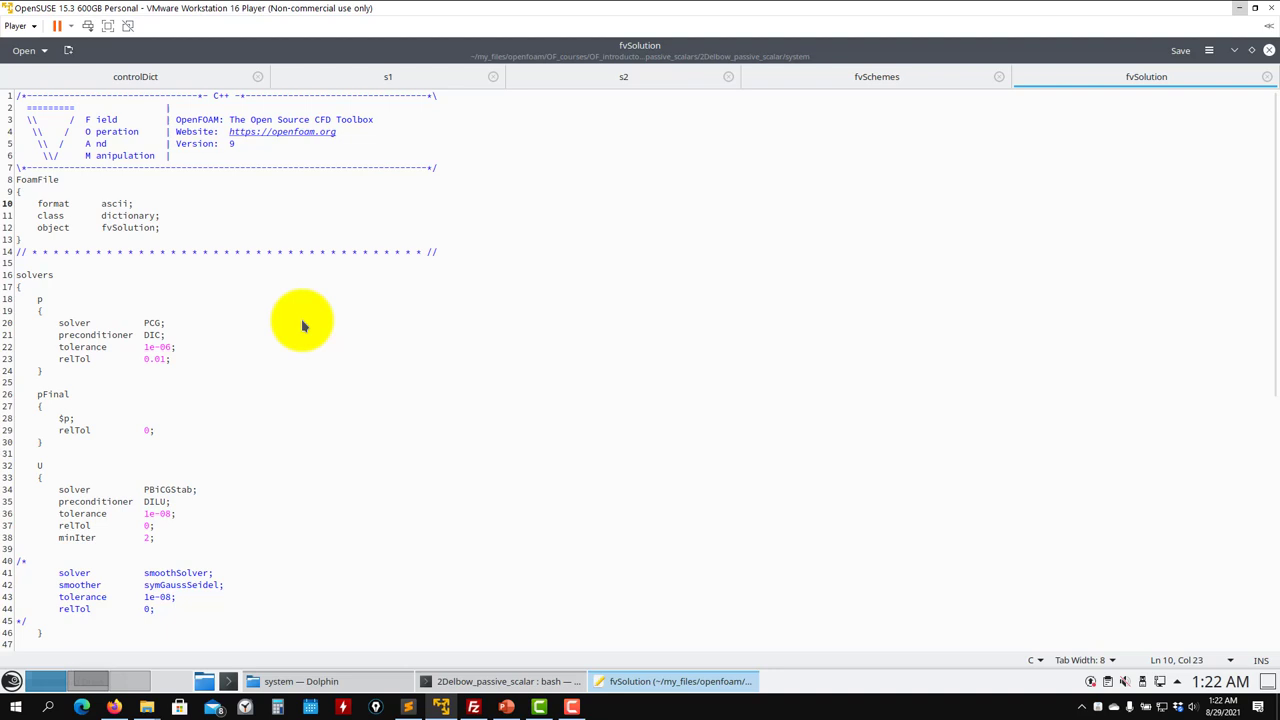
click(886, 77)
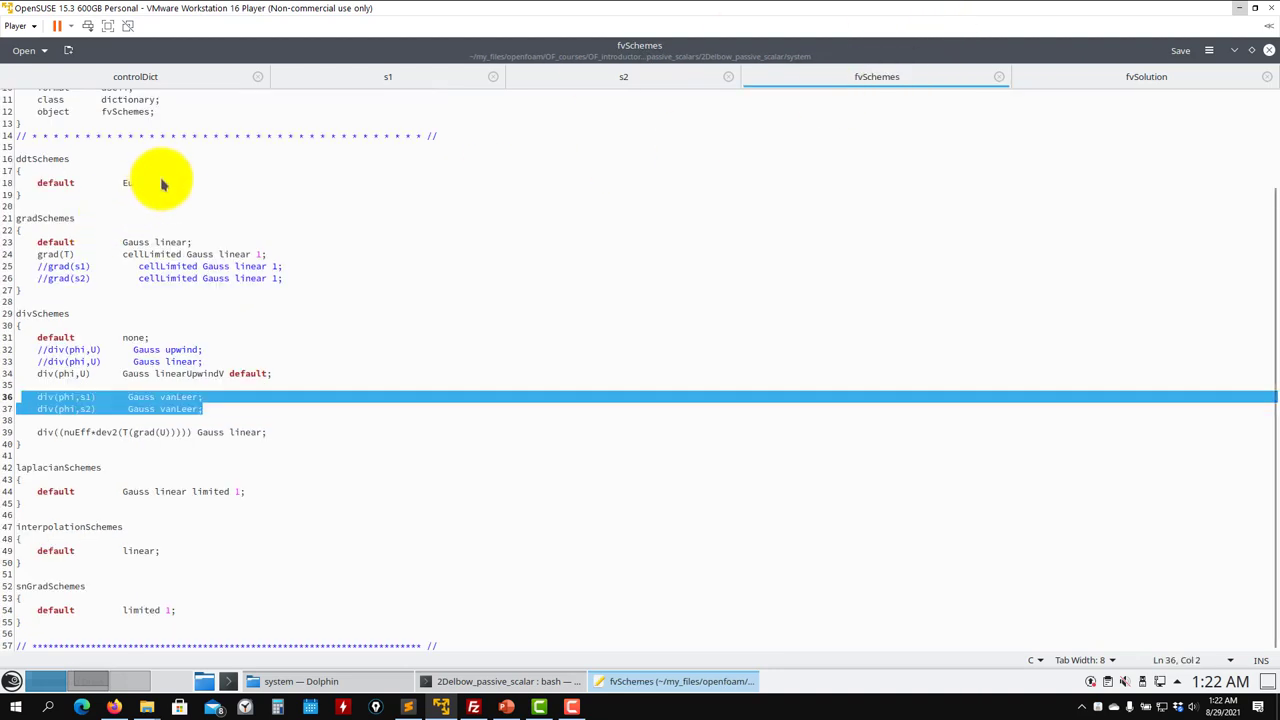
drag(160, 183, 29, 188)
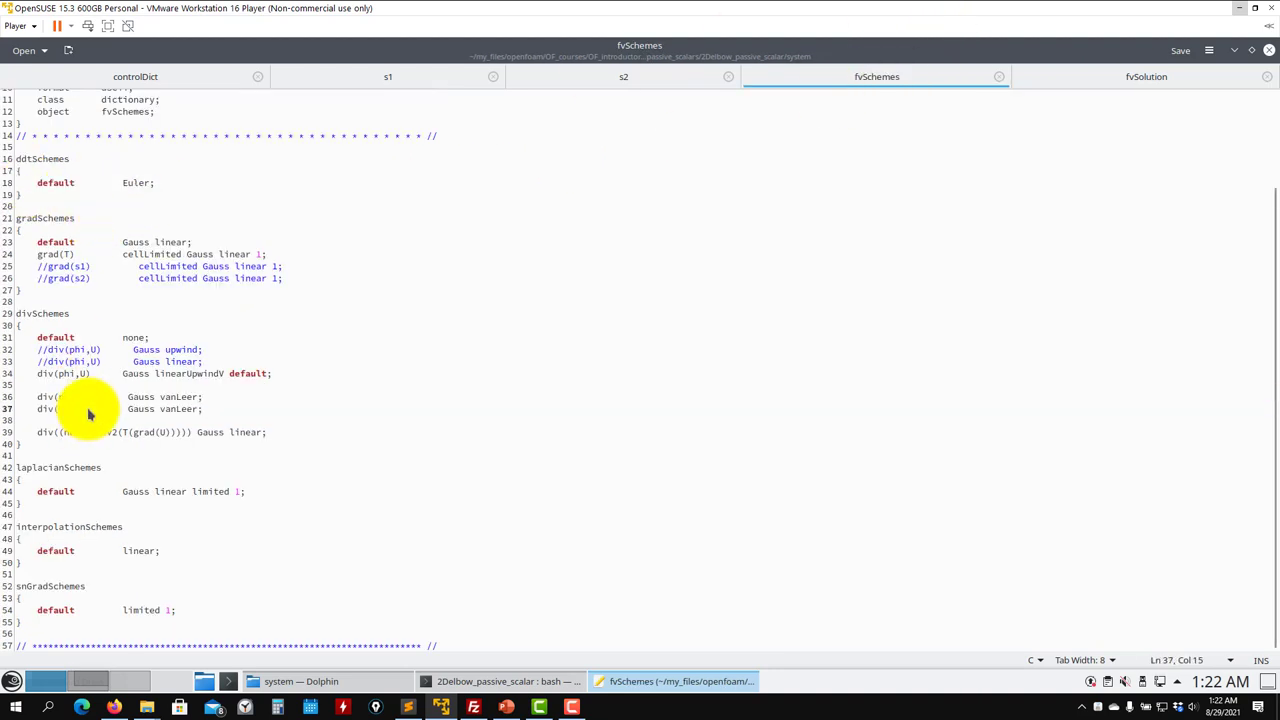
drag(158, 188, 33, 185)
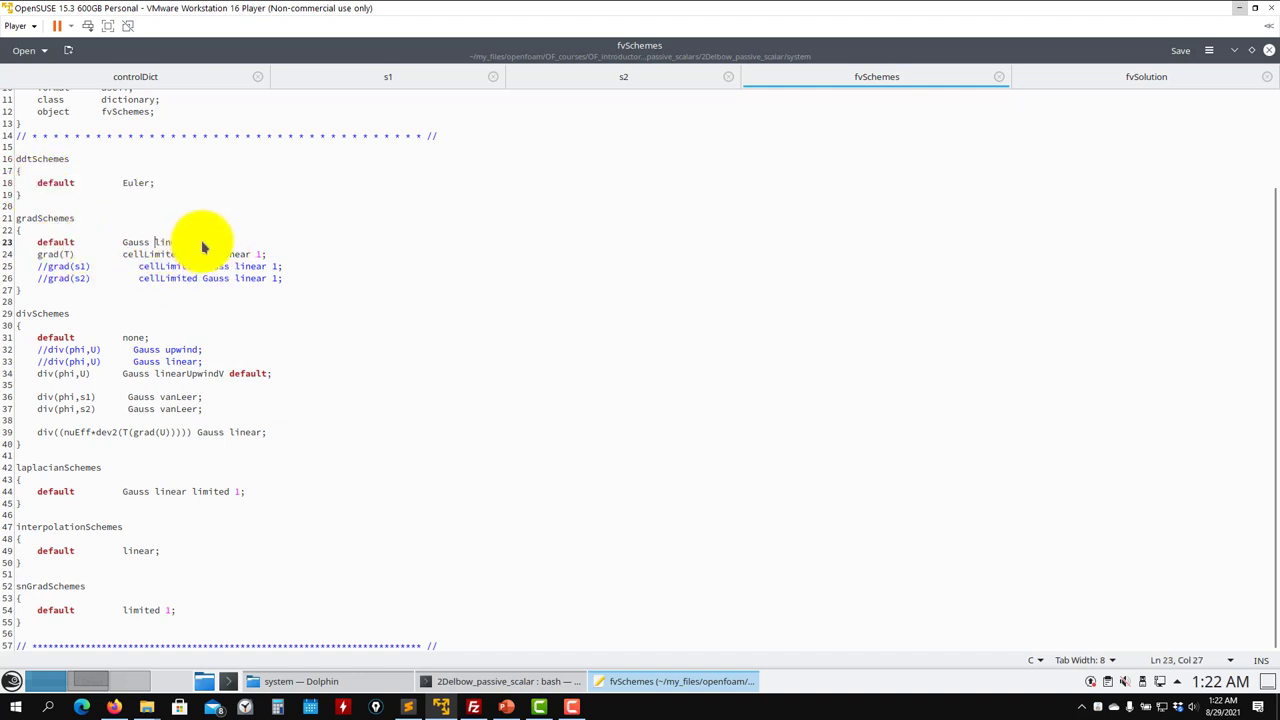
drag(196, 243, 38, 244)
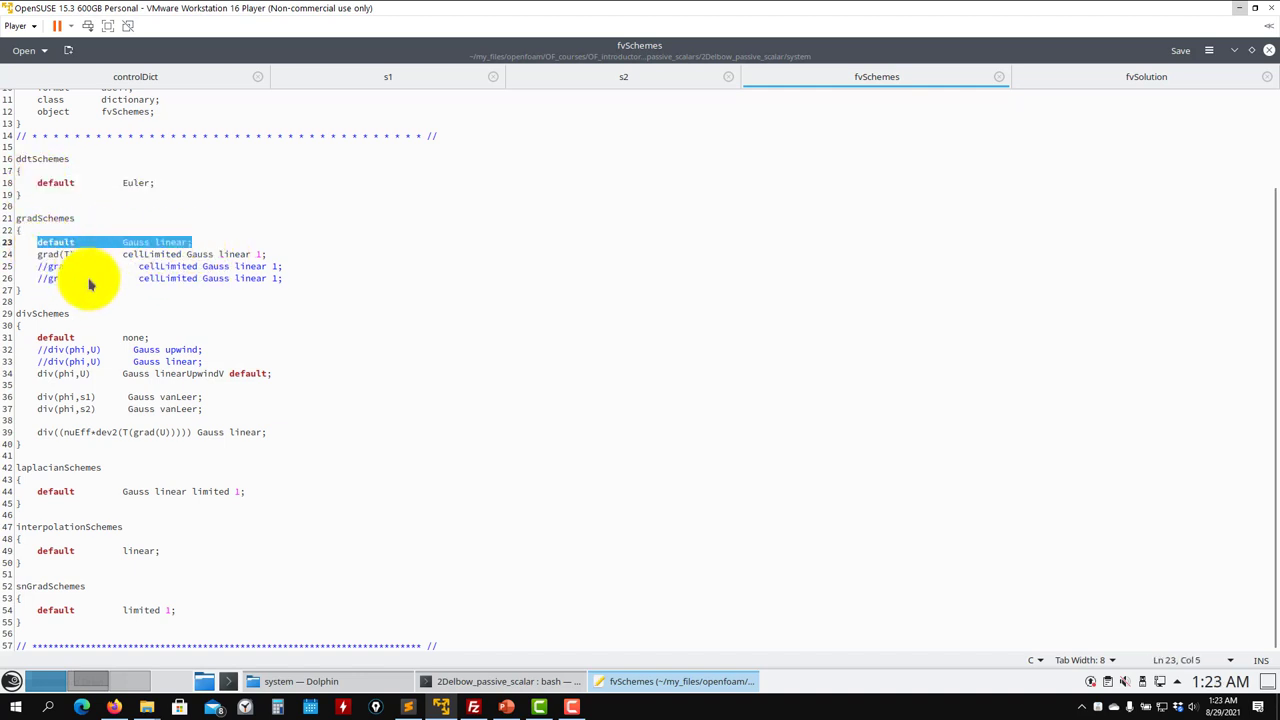
Comment out grad(s1) and grad(s2) in fvSchemes, save, then view fvSolution's s.* solver.
click(169, 241)
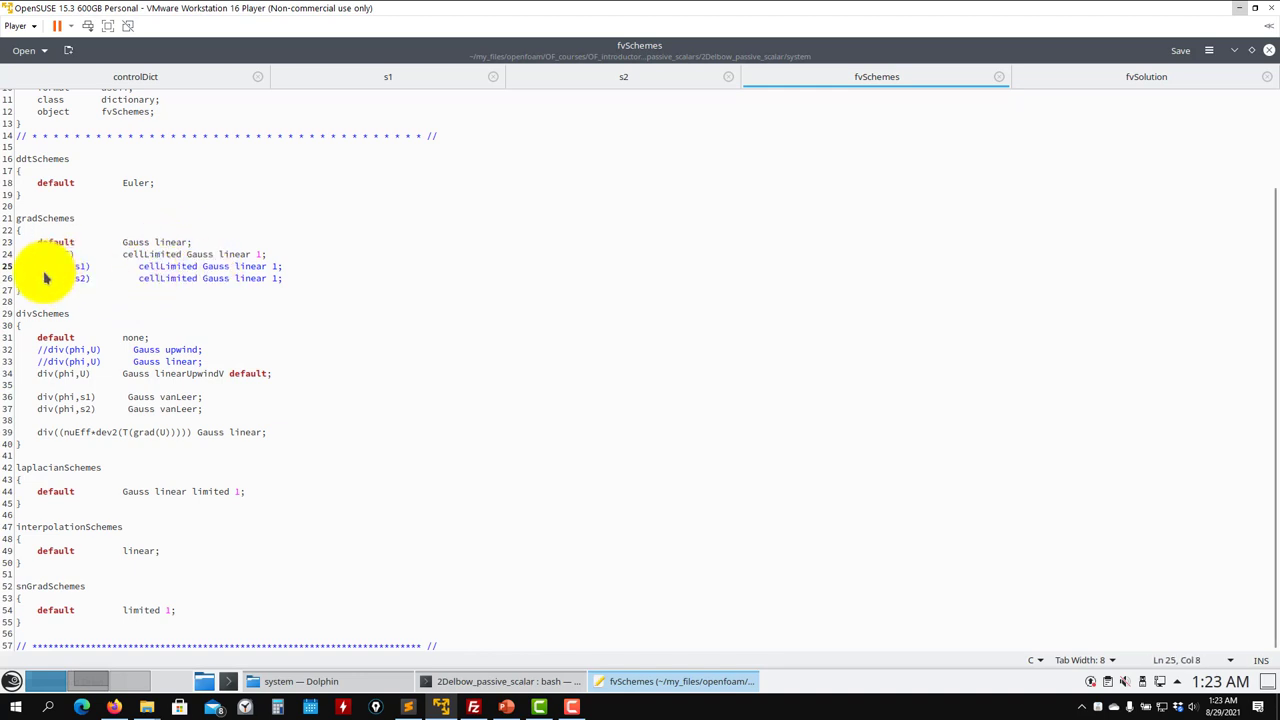
key(BackSpace)
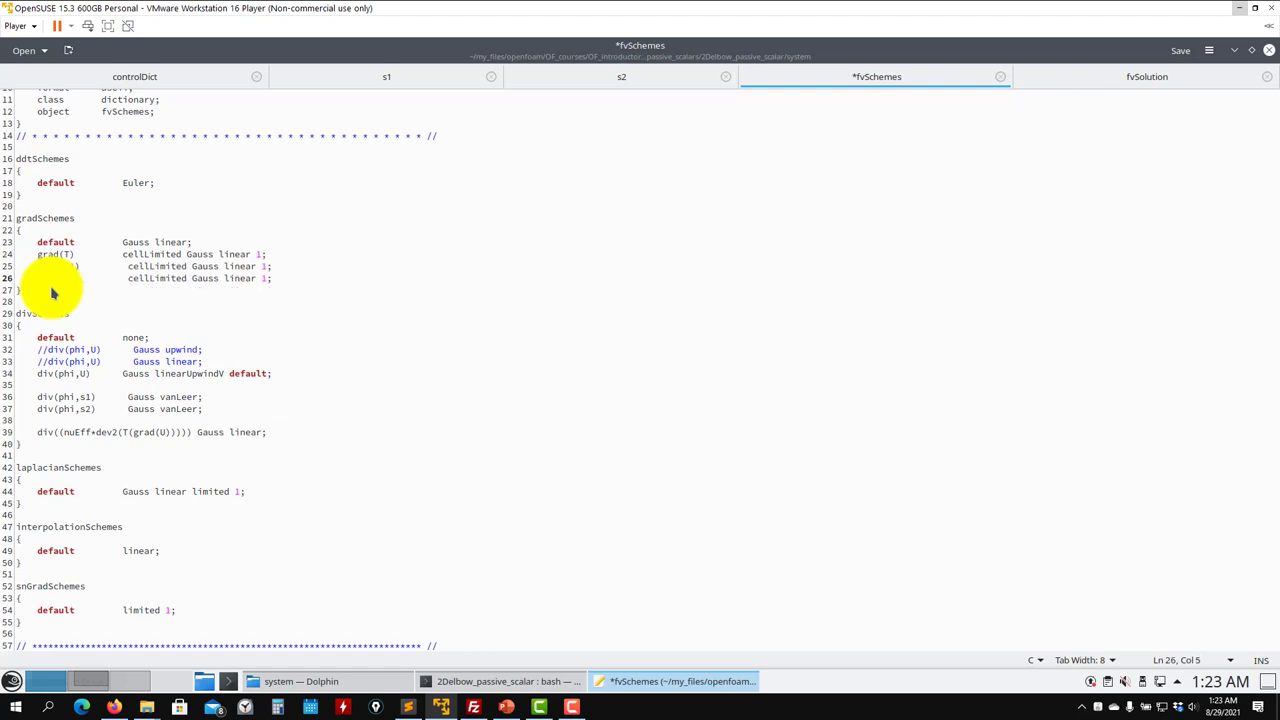
key(ctrl+s)
text(s2)
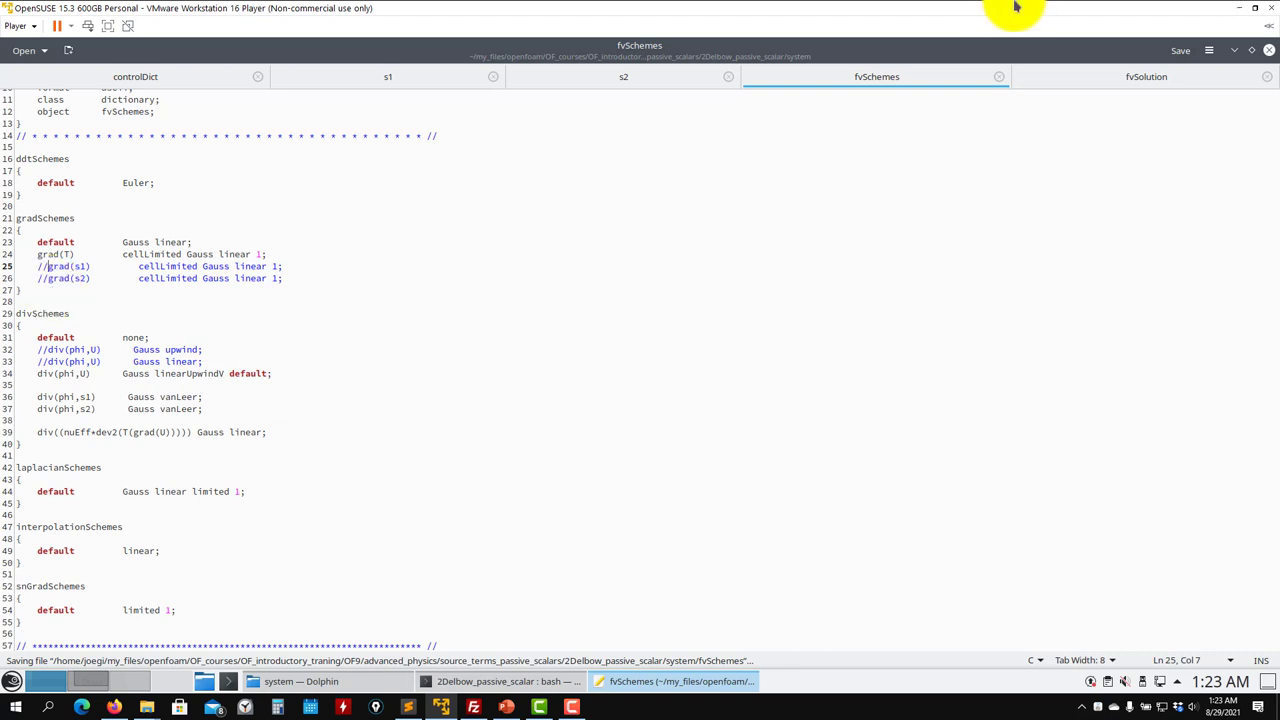
click(1114, 84)
scroll(78, 388, down, 13)
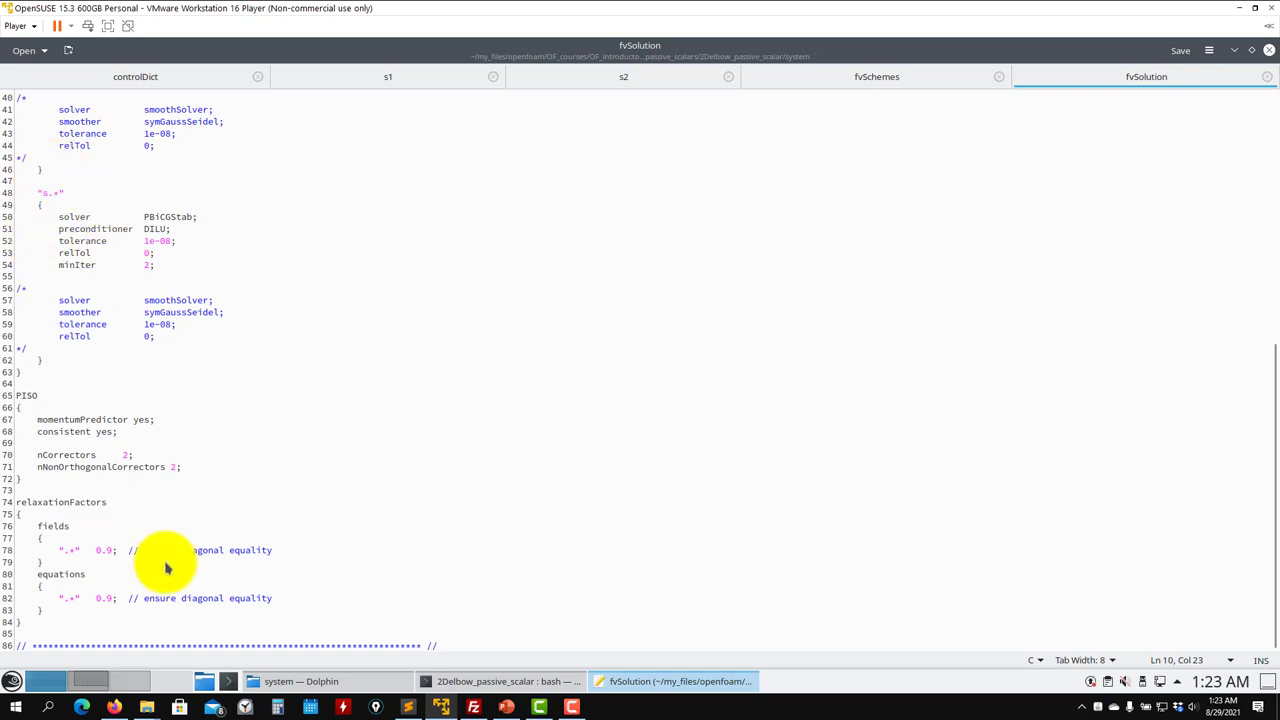
Highlight the ".*" relaxation entries, add and remove a test s1 line, and save fvSolution.
drag(85, 557, 45, 550)
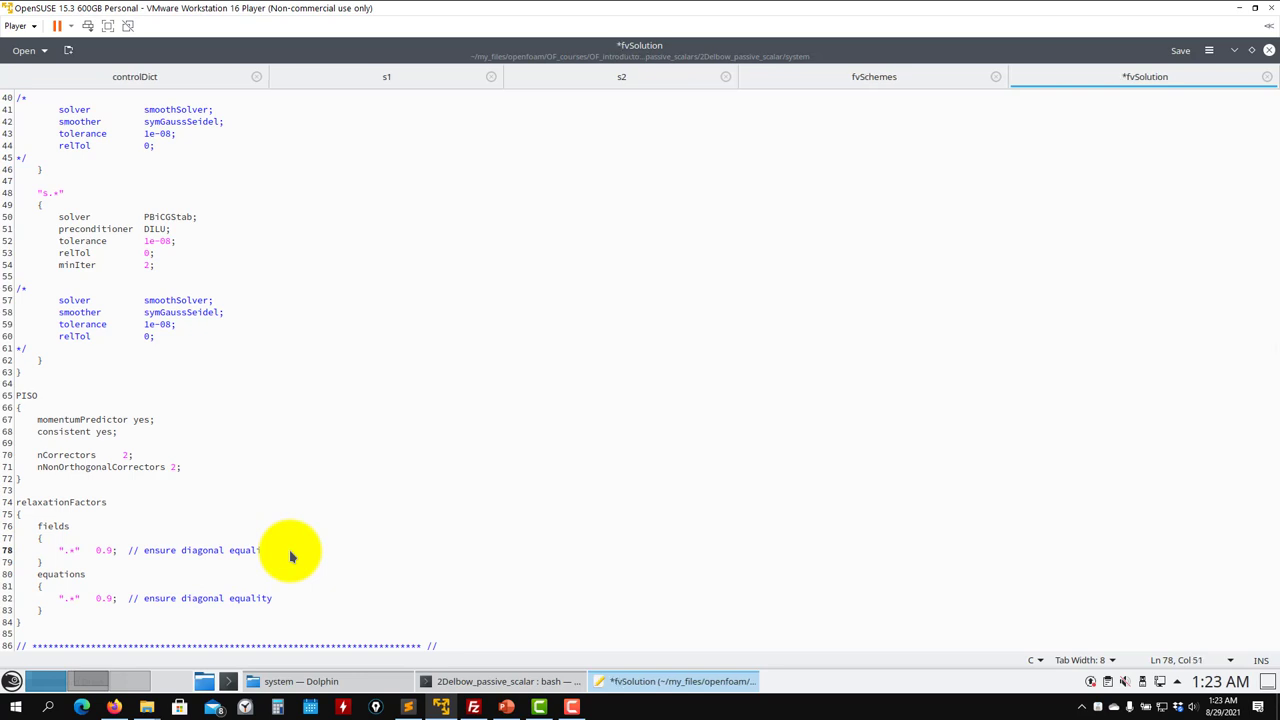
key(Return)
text(s1)
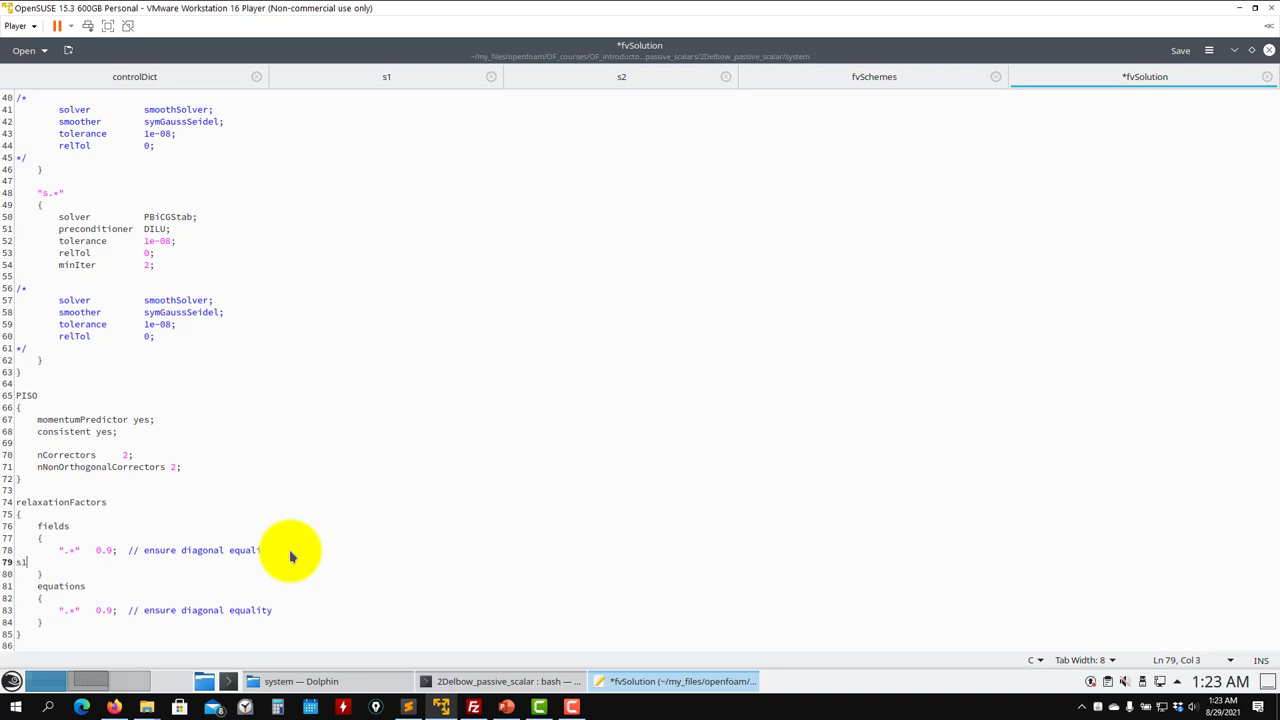
key(BackSpace)
key(BackSpace)
key(BackSpace)
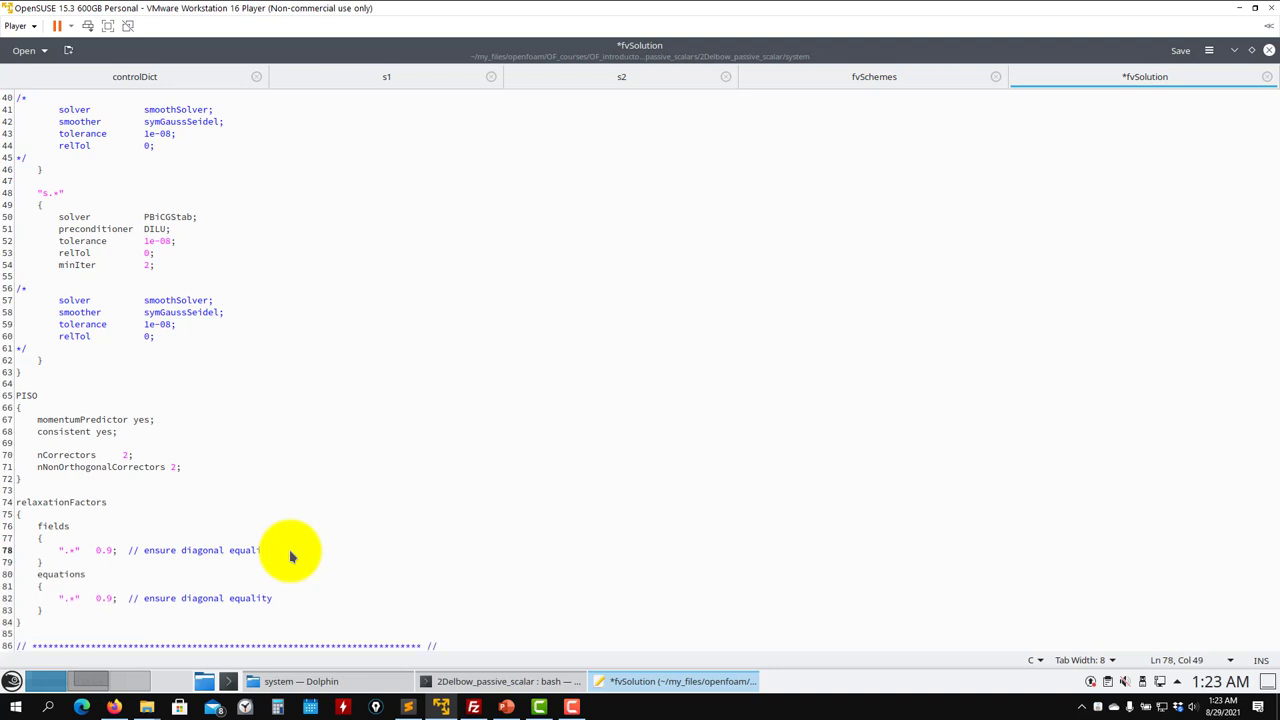
key(ctrl+s)
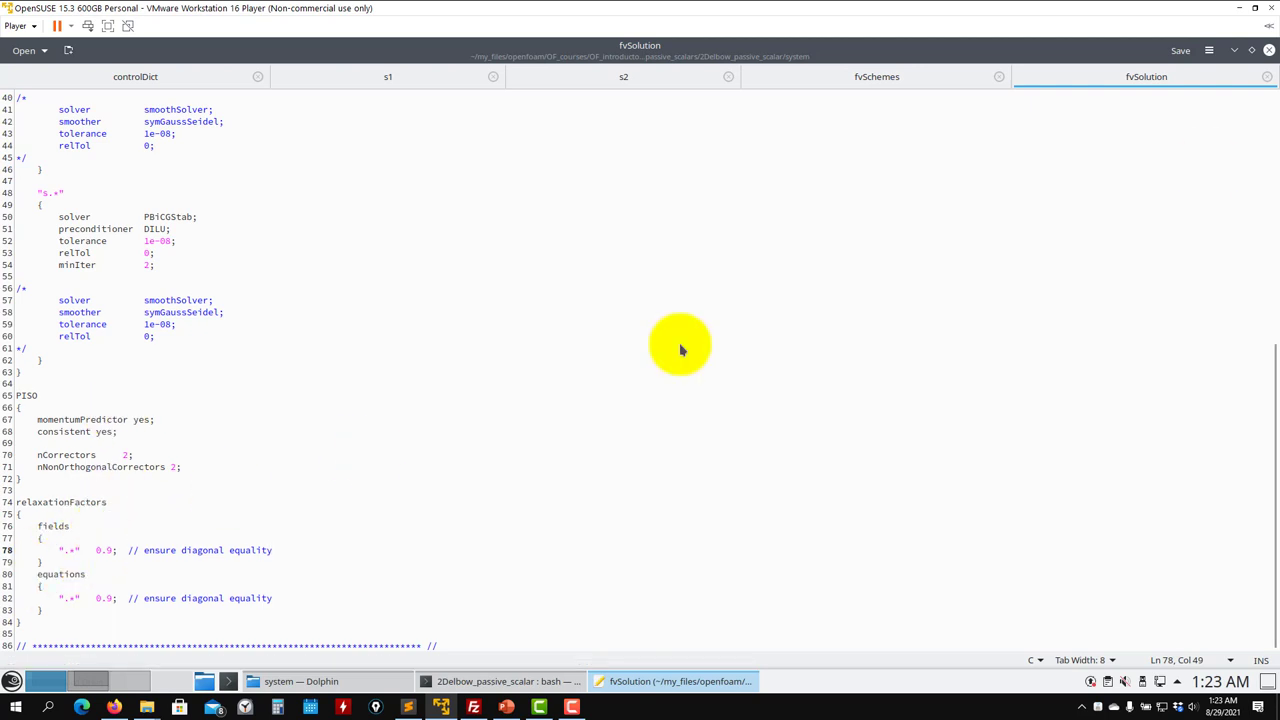
click(1267, 55)
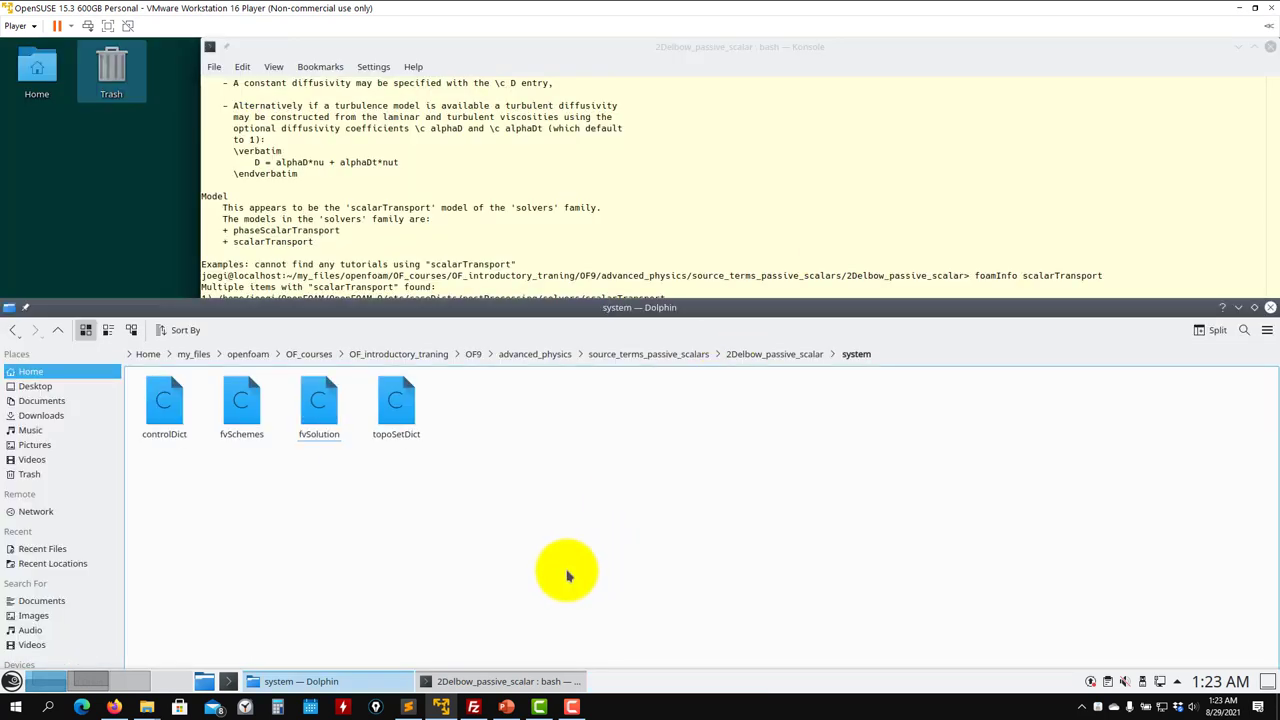
click(725, 222)
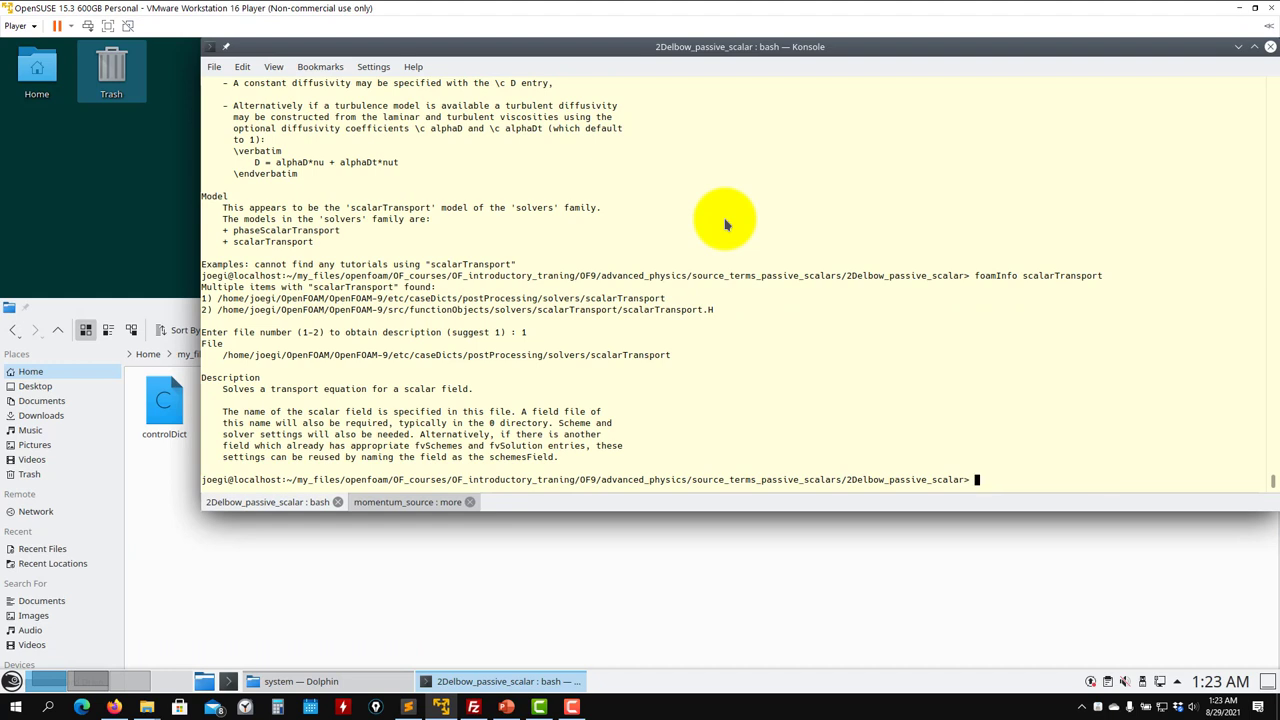
text(clear)
key(Return)
text(l)
key(Return)
text(sh)
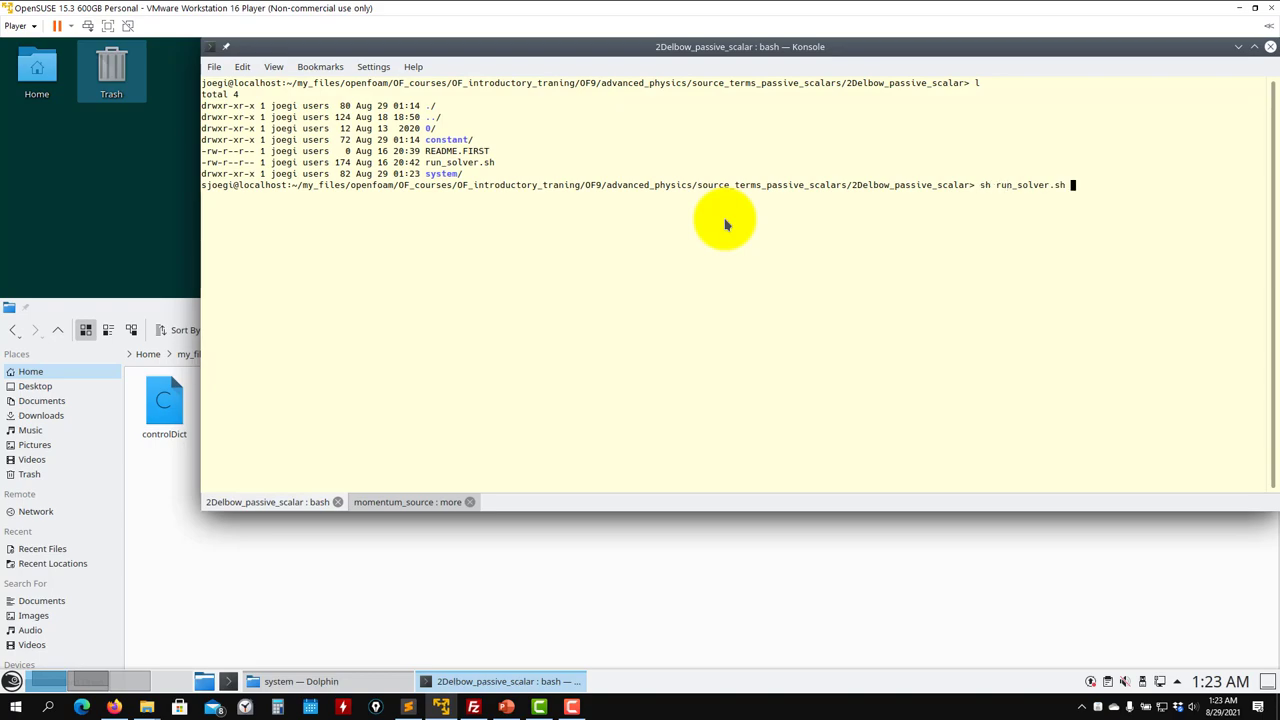
key(Return)
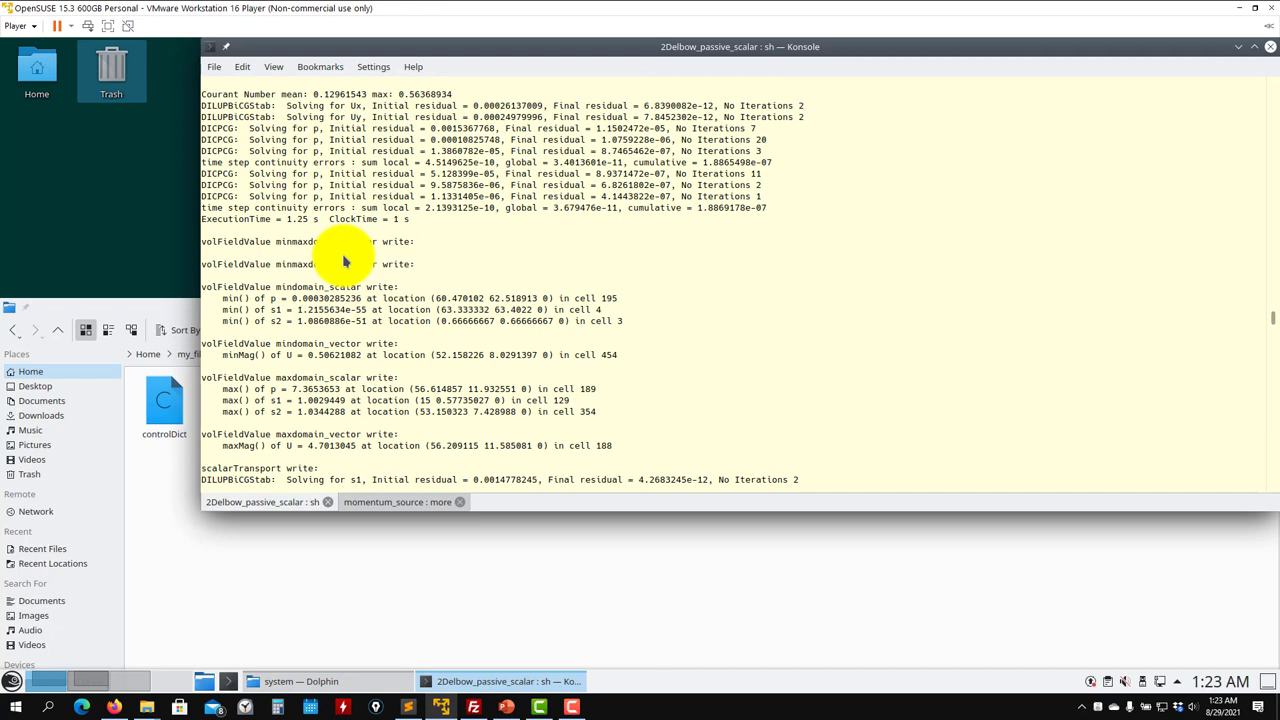
click(643, 318)
drag(478, 324, 221, 313)
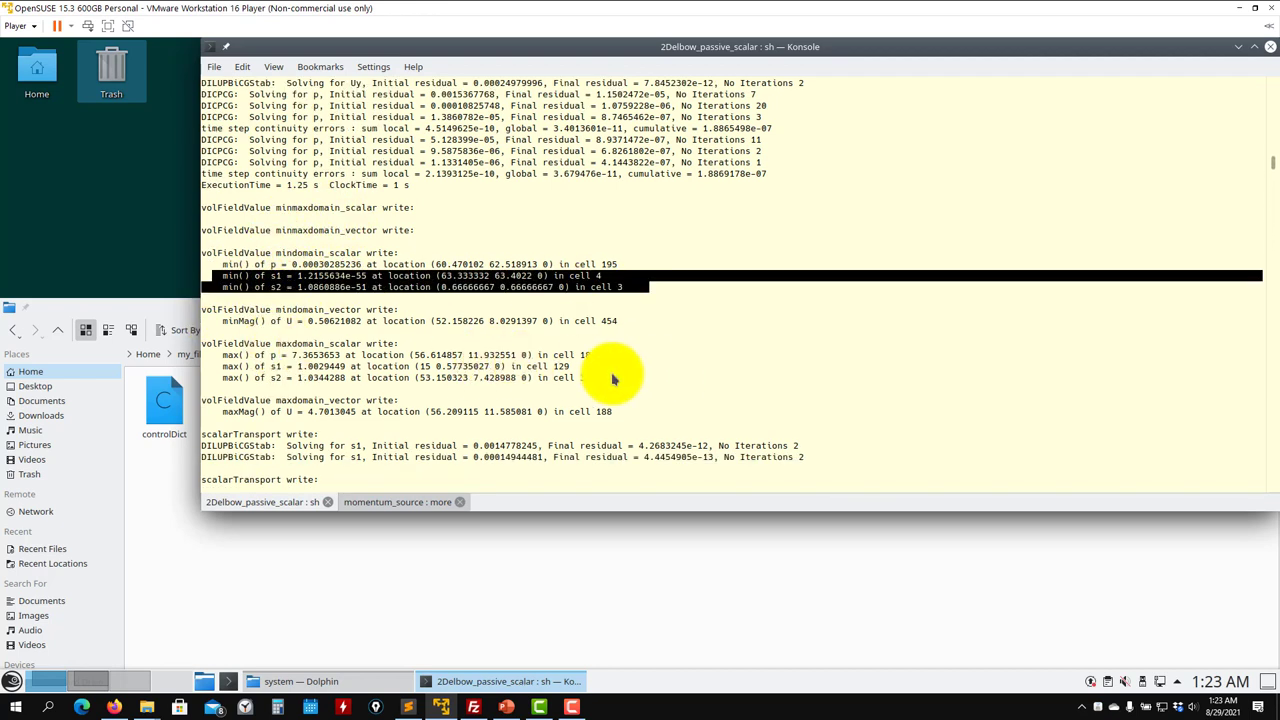
drag(612, 378, 357, 371)
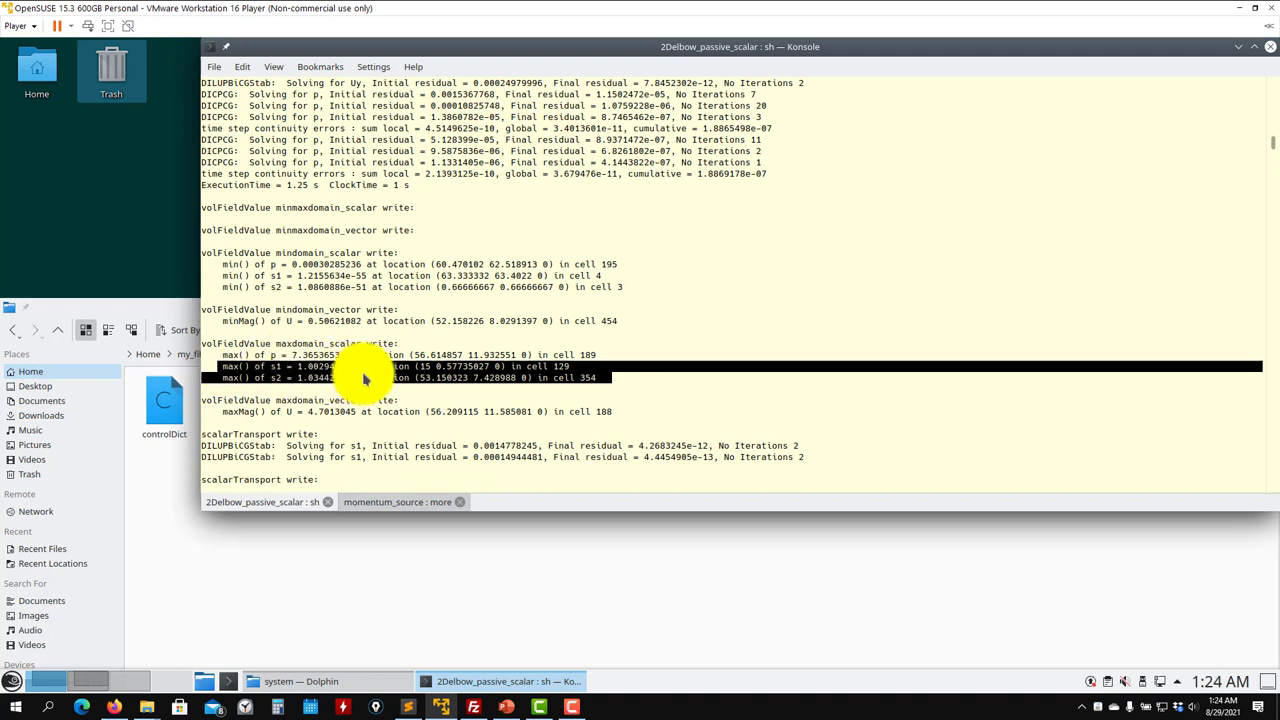
click(363, 377)
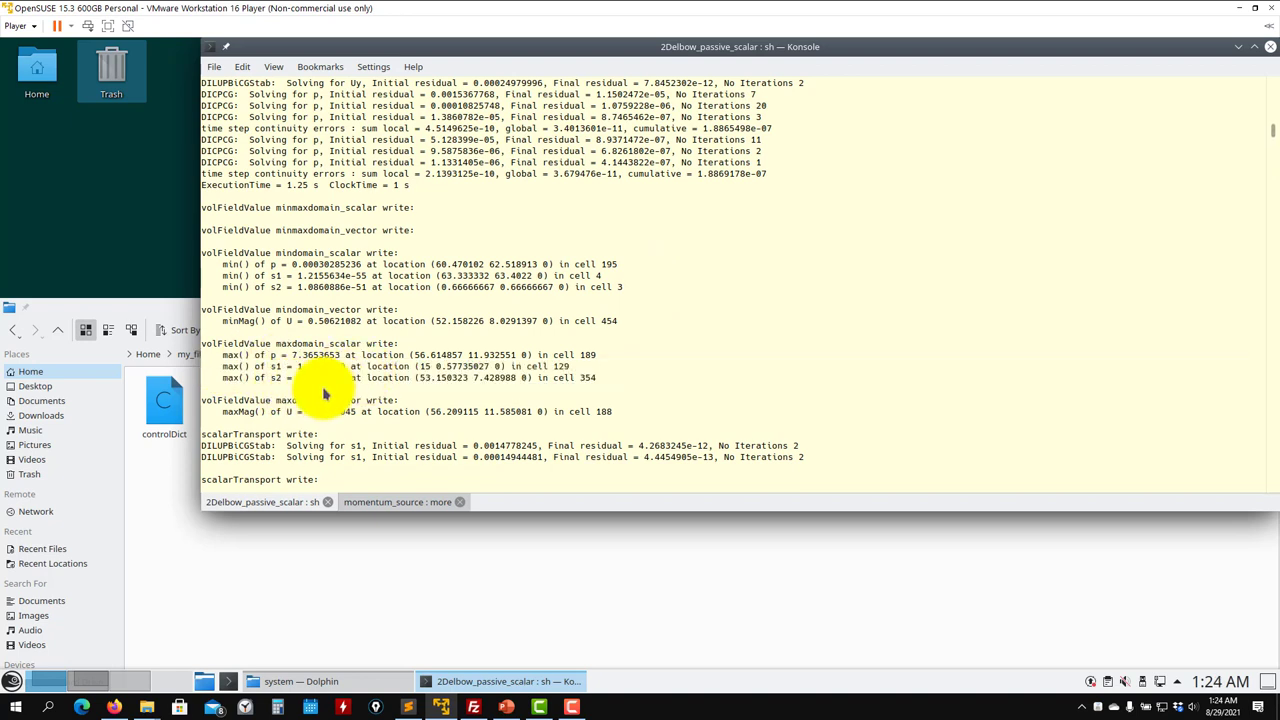
triple_click(320, 384)
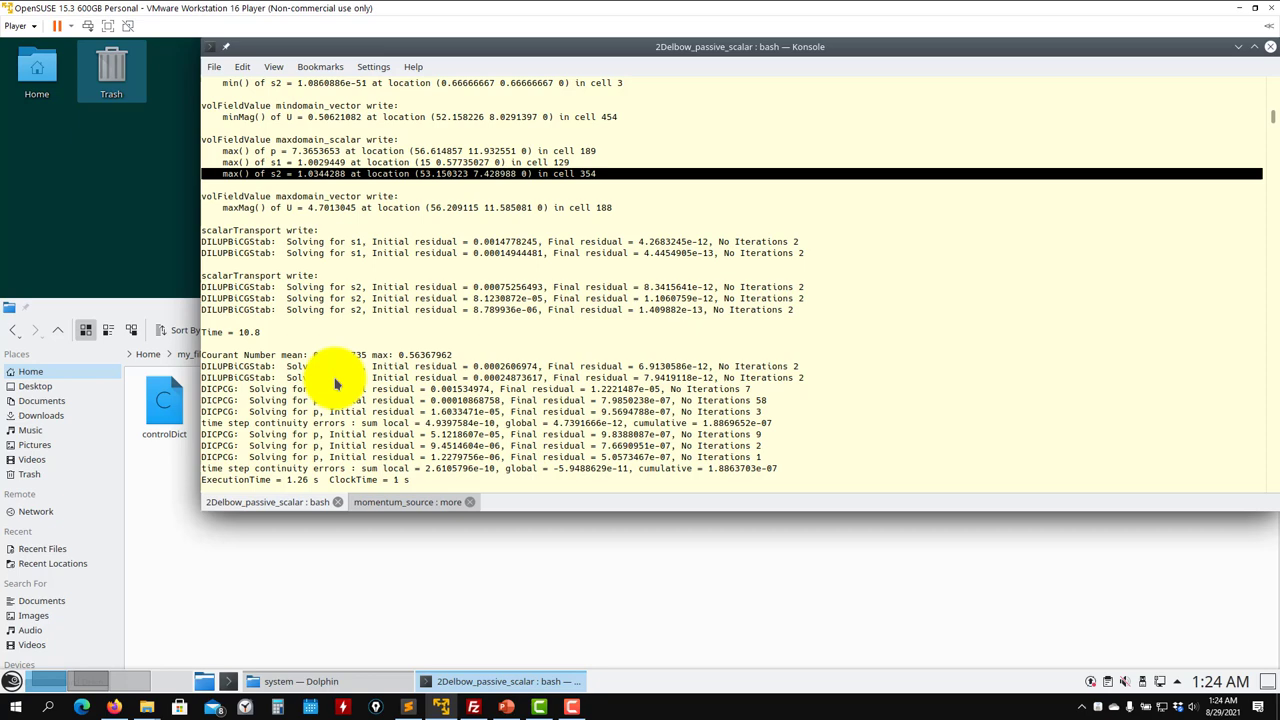
Scroll the Konsole log and mark the s1 and s2 scalarTransport solver lines.
scroll(330, 380, down, 3)
scroll(278, 370, down, 2)
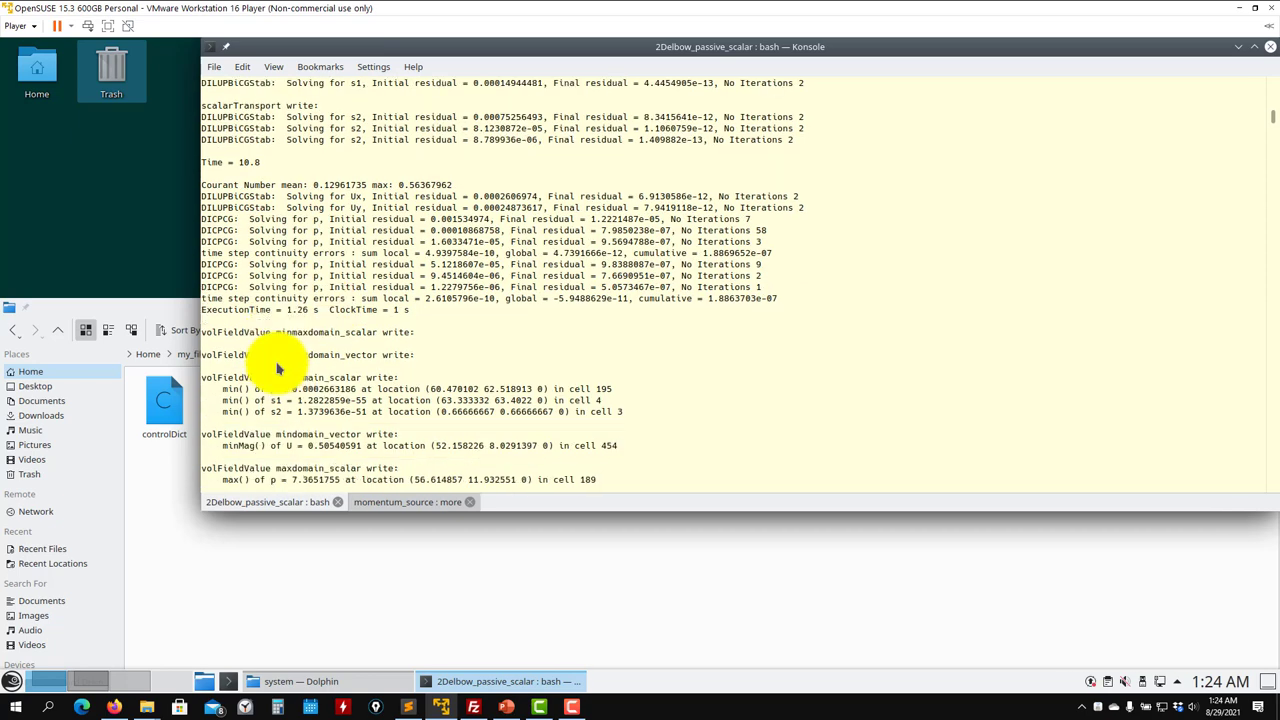
scroll(287, 251, down, 7)
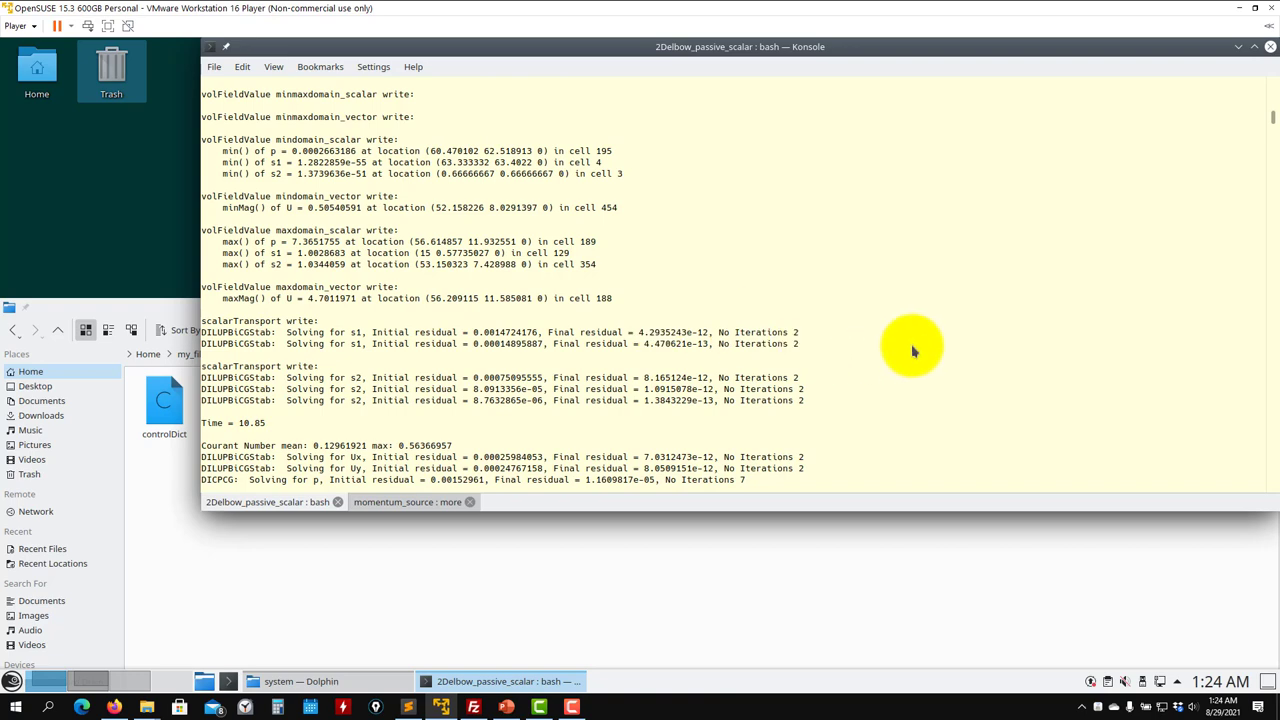
drag(913, 350, 157, 334)
click(643, 392)
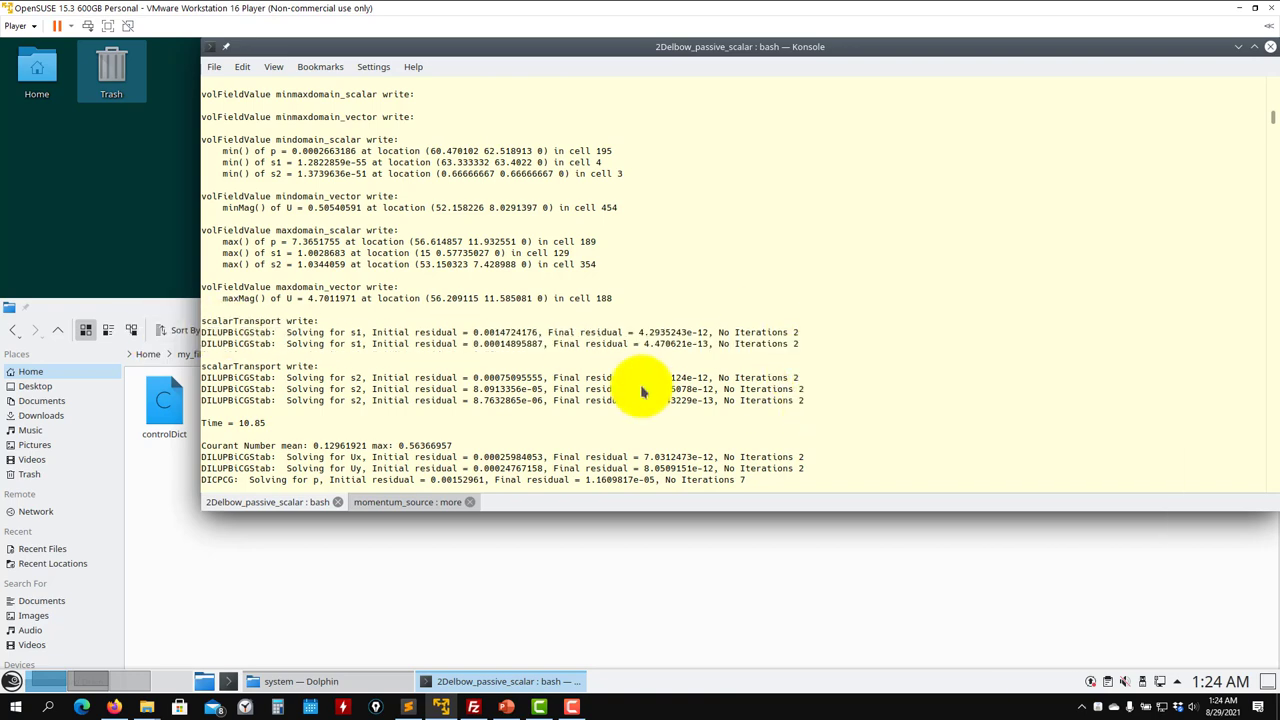
drag(643, 392, 286, 366)
scroll(286, 366, down, 4)
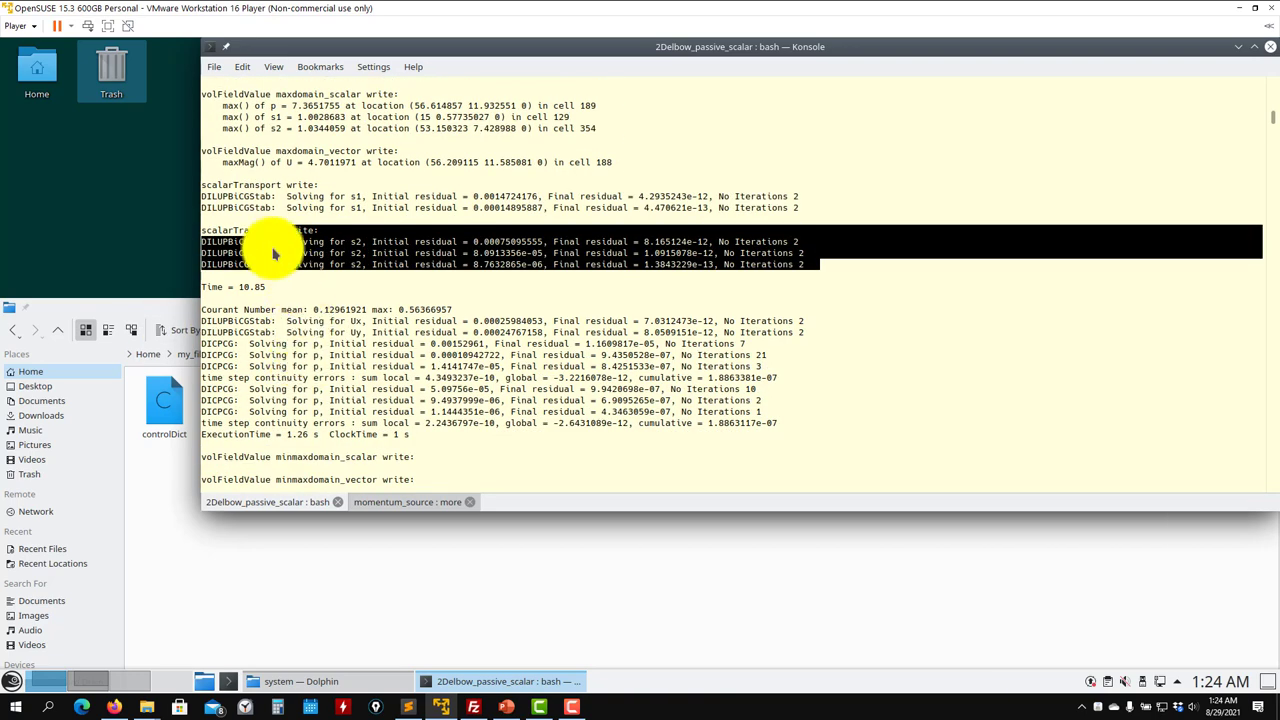
drag(277, 230, 286, 230)
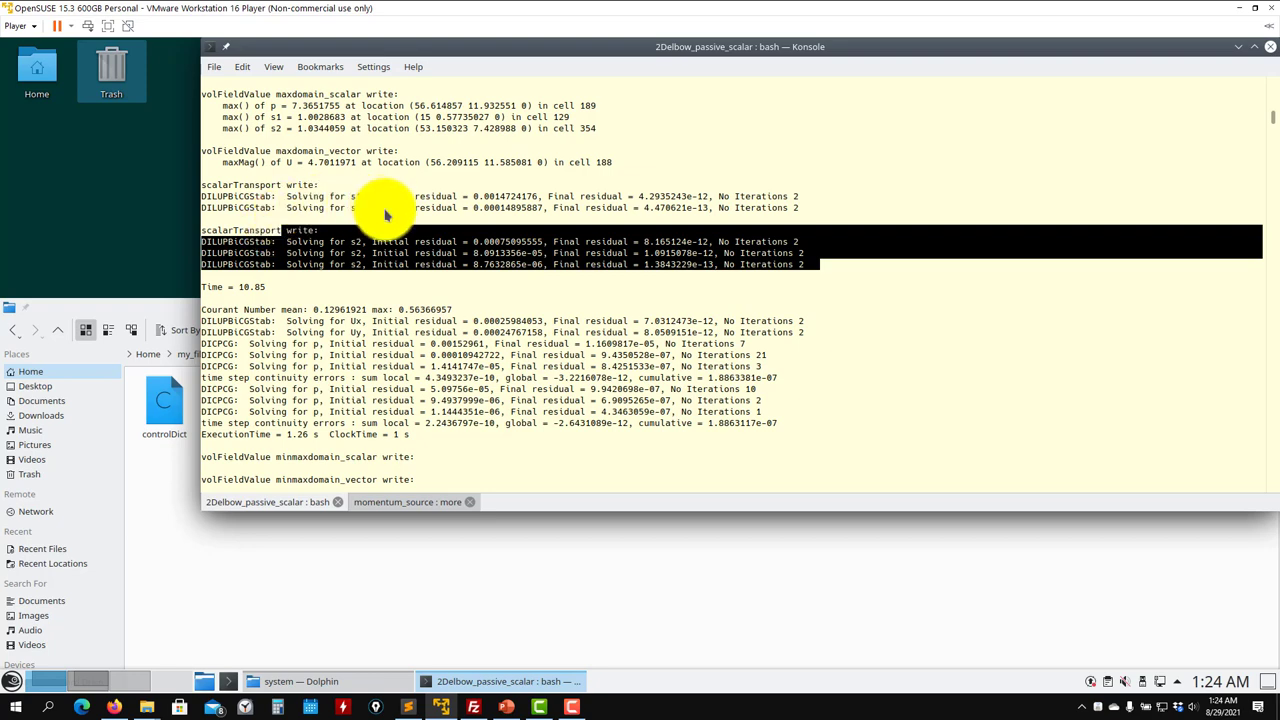
Mark the s2 residual values, then raise the system folder's file browser.
click(468, 608)
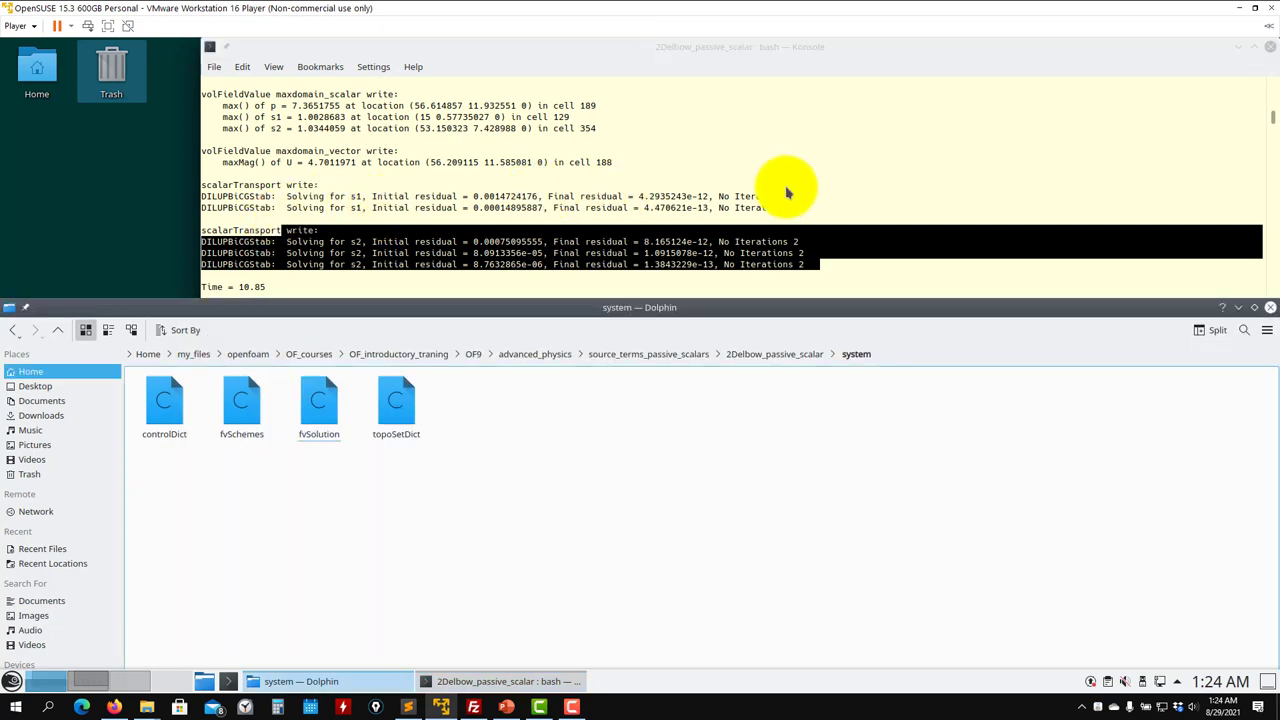
drag(822, 213, 500, 214)
drag(583, 241, 540, 252)
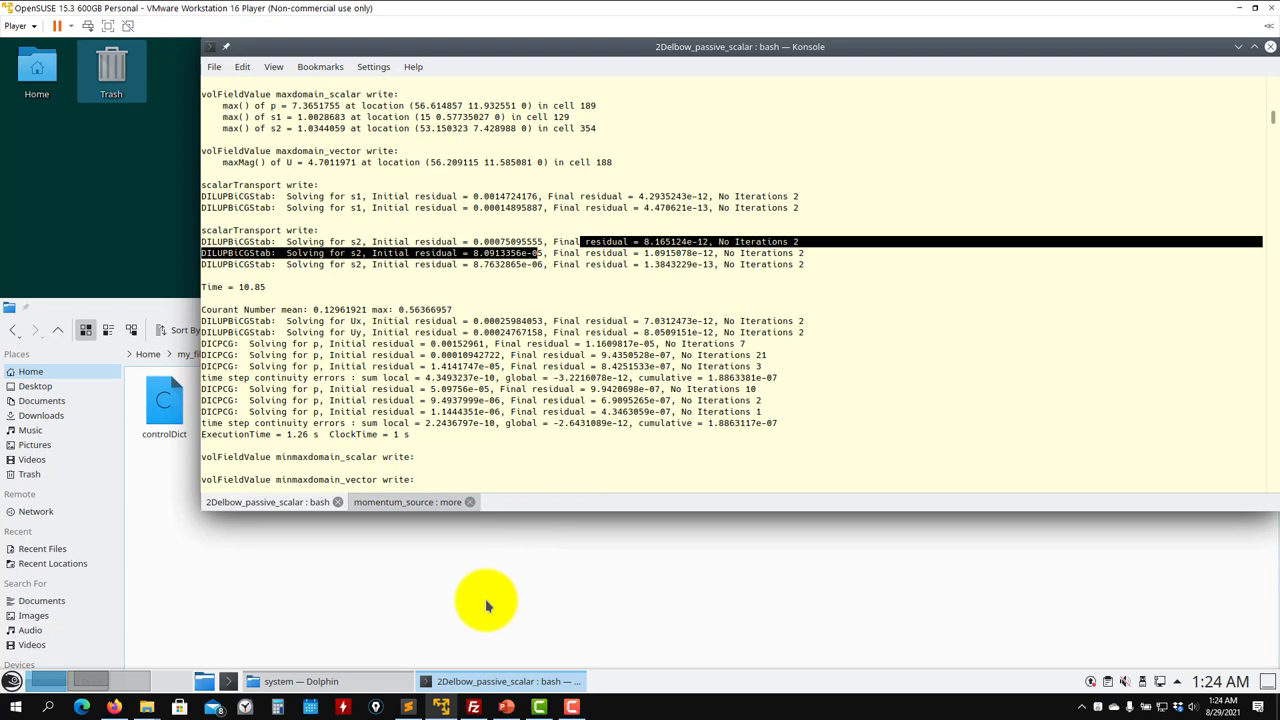
click(295, 555)
Open controlDict in Kate, set scalar2's nCorr to 2, and minimize the editor.
right_click(168, 420)
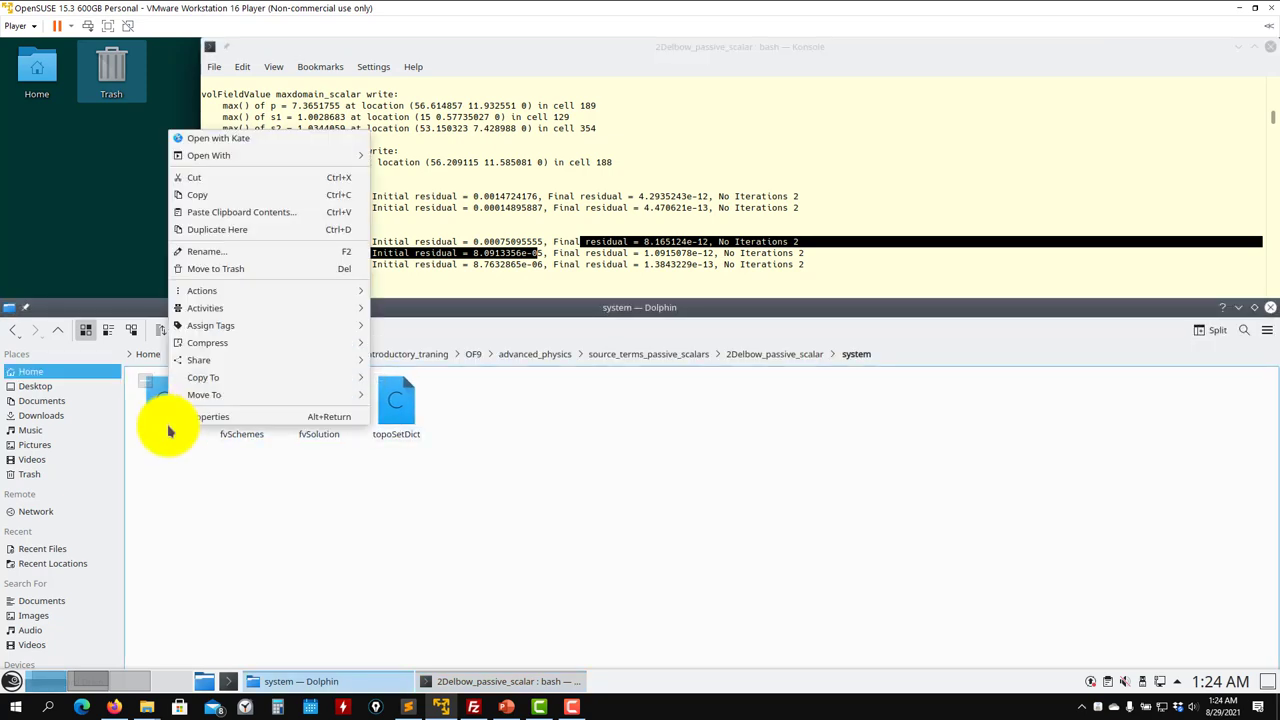
mouse_move(354, 155)
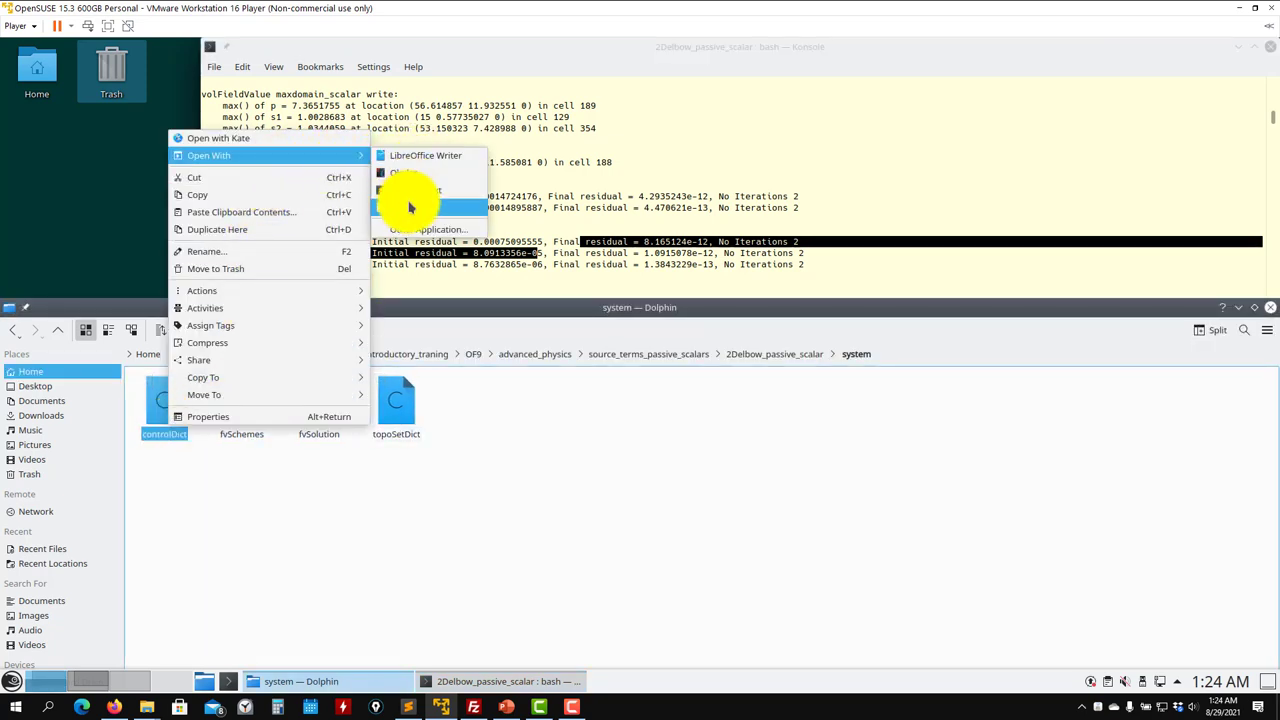
click(405, 185)
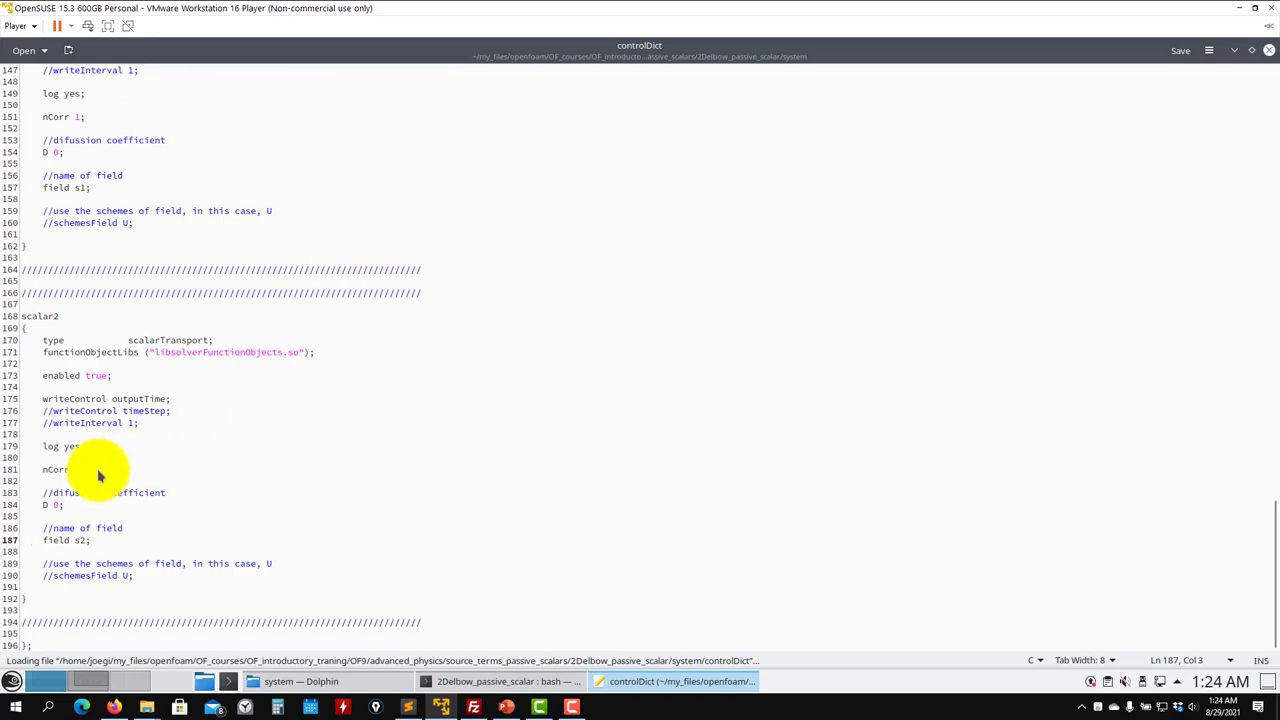
click(55, 474)
text(2)
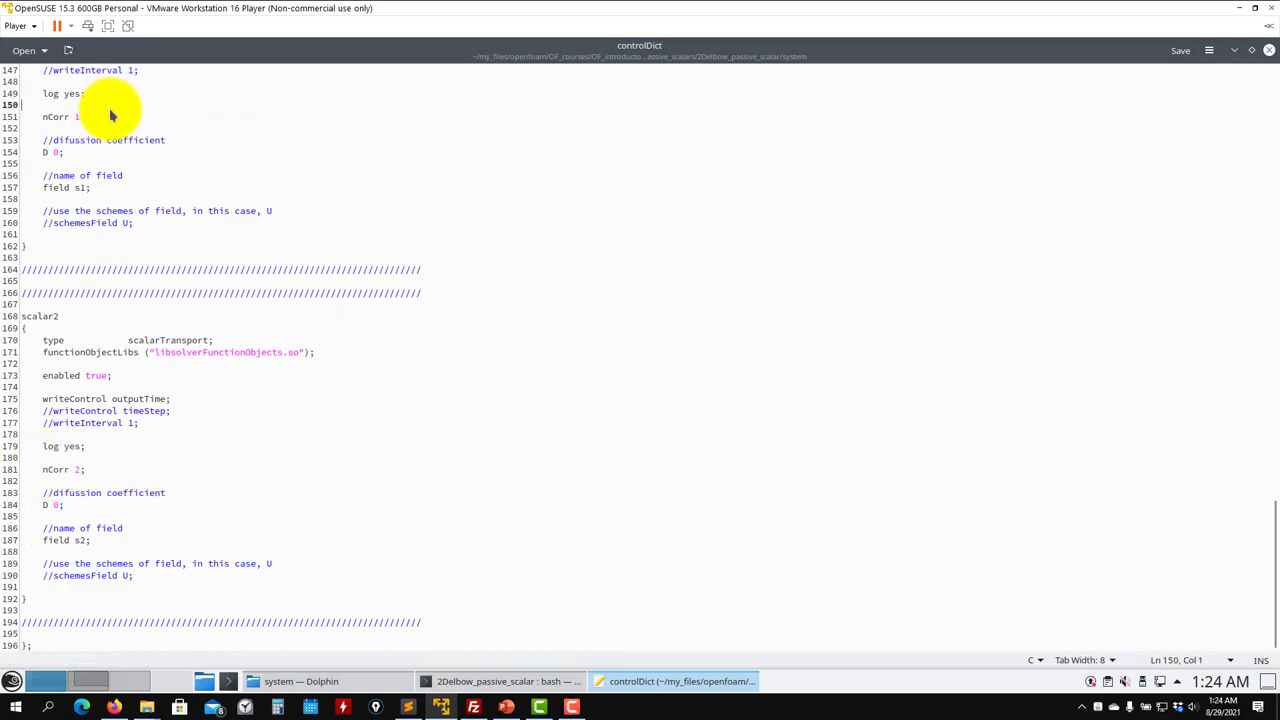
drag(111, 106, 48, 116)
click(1250, 50)
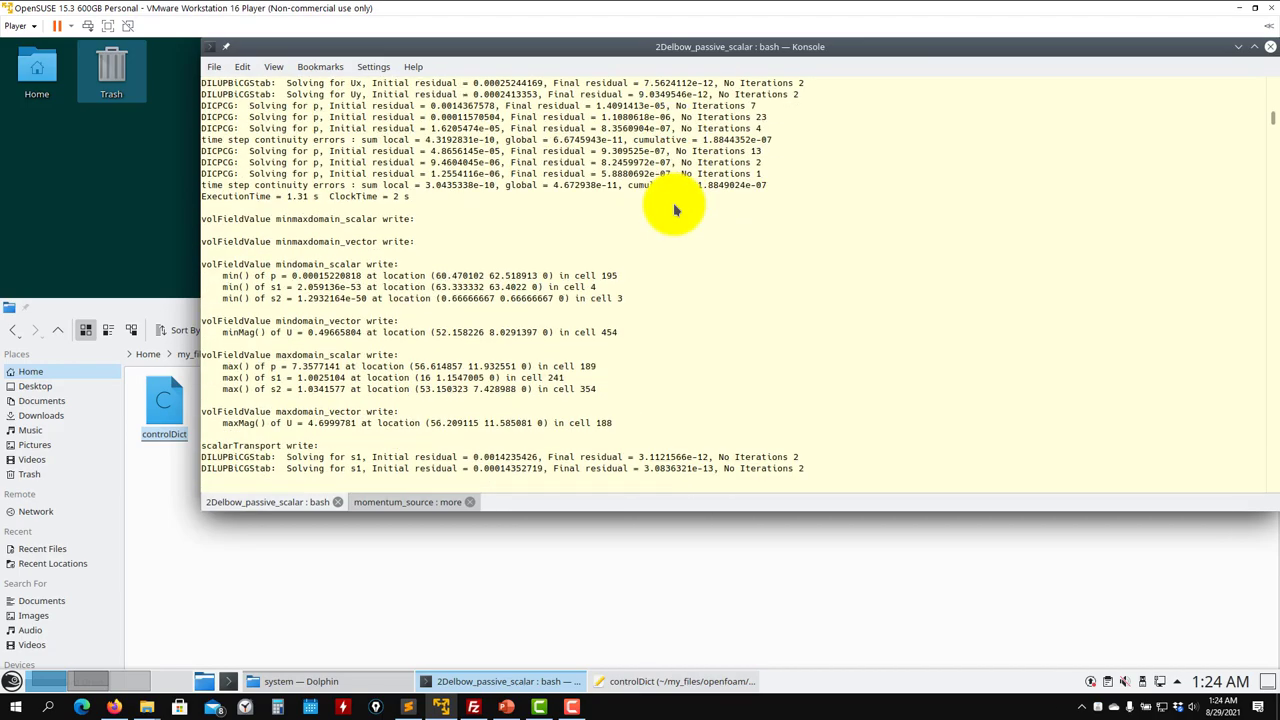
After the solver prints End, launch ParaView on the elbow case with paraFoam.
key(Return)
key(Return)
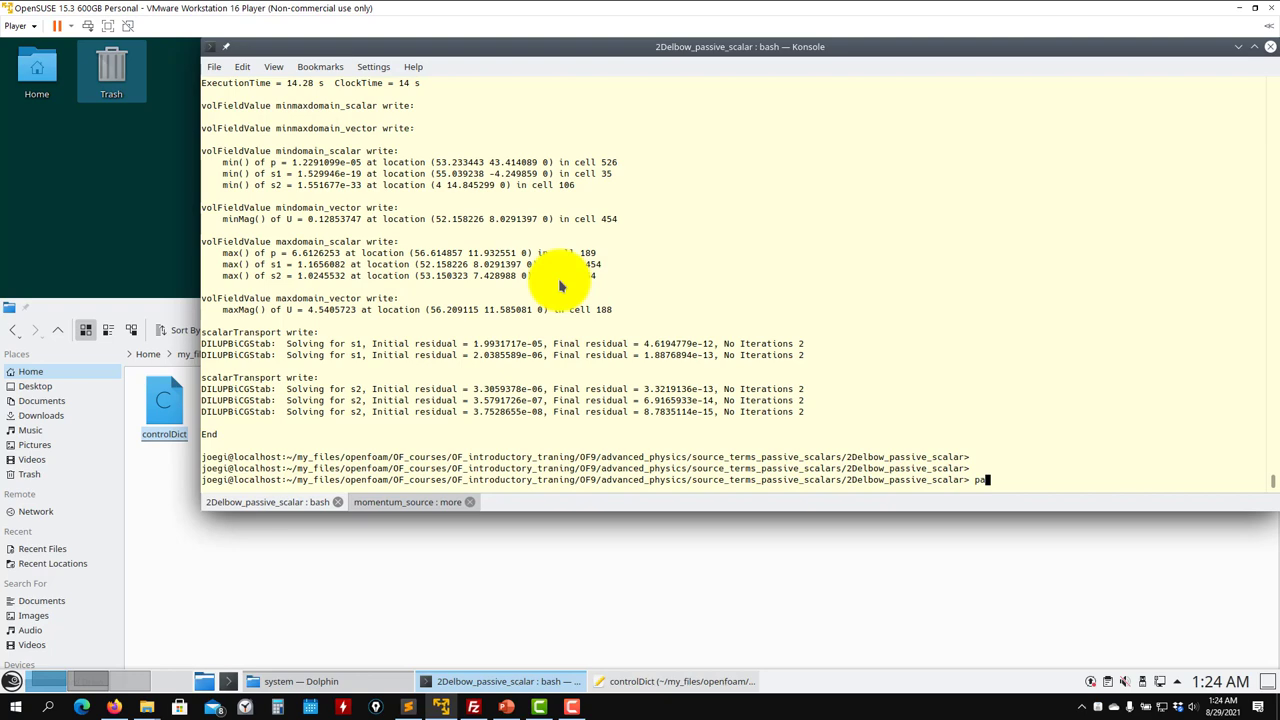
key(Return)
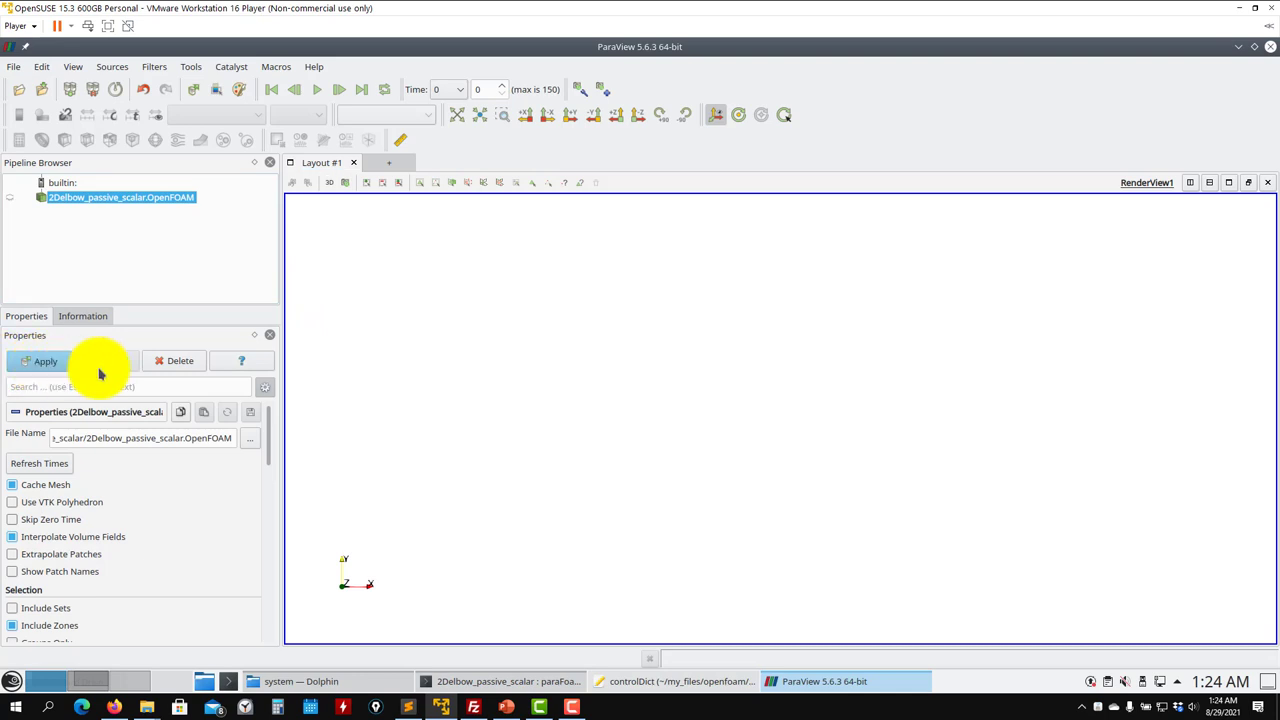
Apply the elbow case with s1 and s2 fields, colour by s1, and pause at time 55.
click(45, 361)
scroll(273, 430, down, 10)
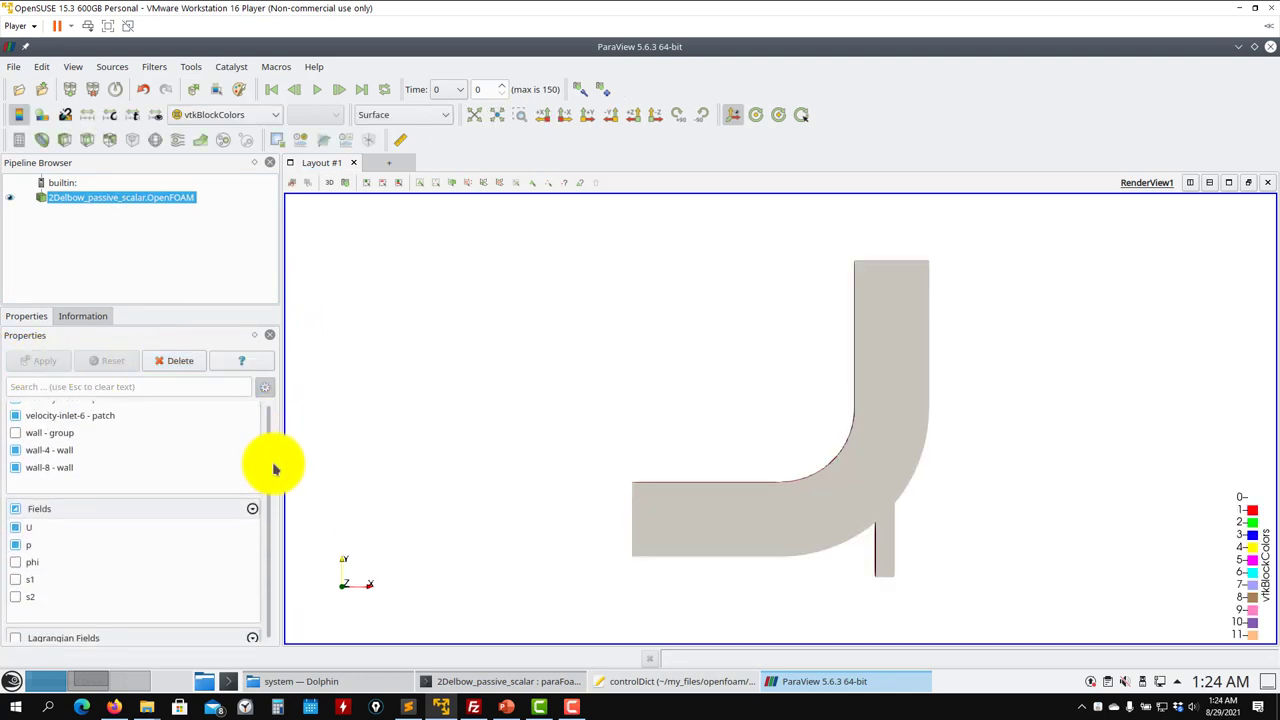
click(20, 541)
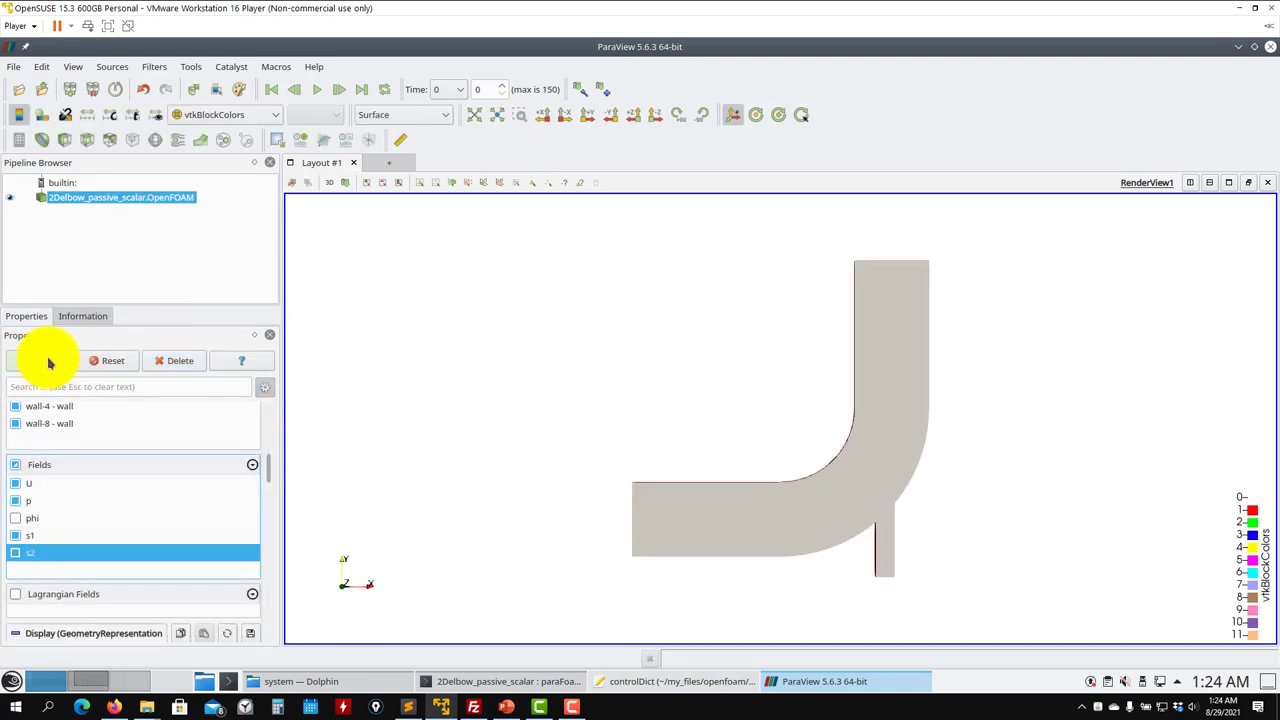
click(214, 114)
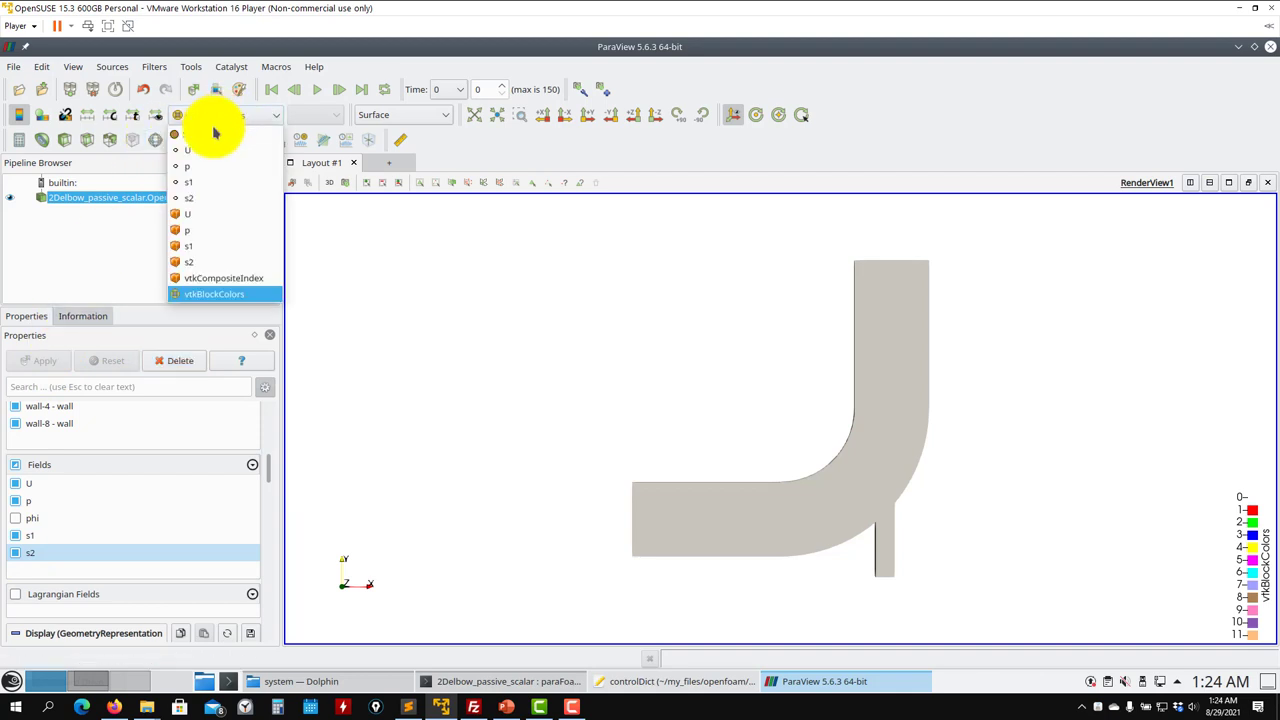
click(191, 186)
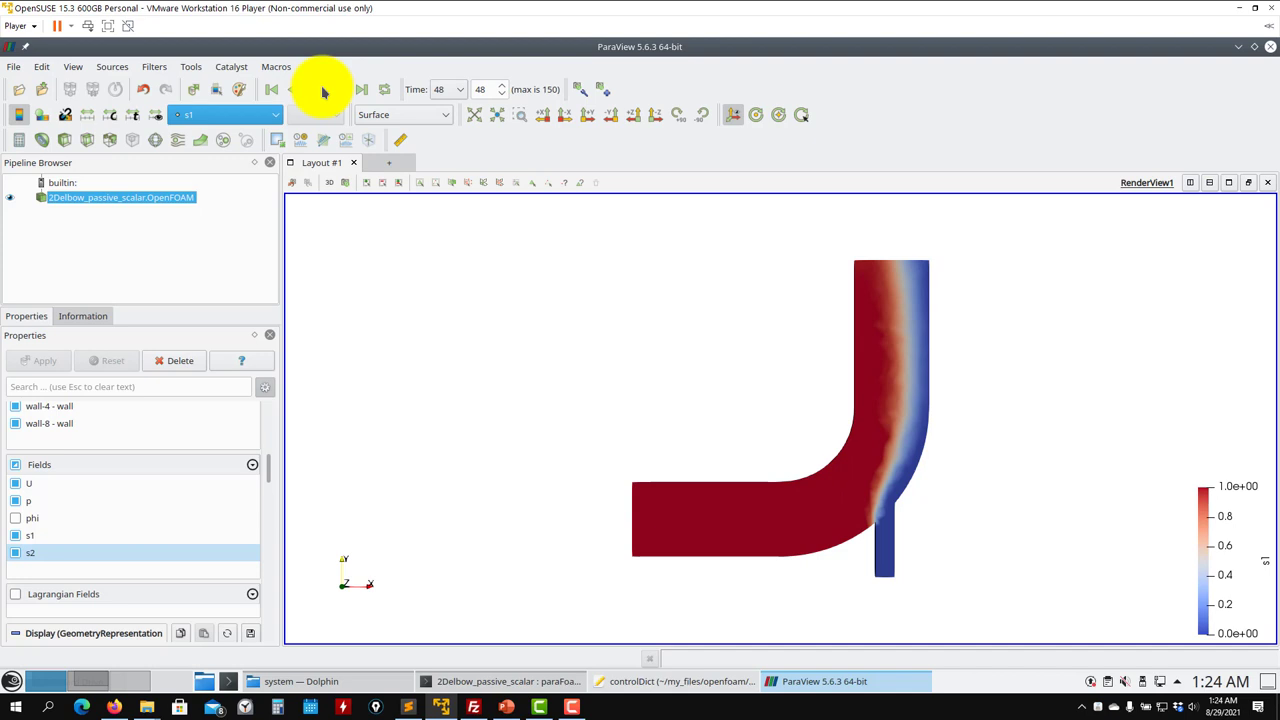
click(317, 89)
Split into a second render view showing the elbow coloured by s2.
click(1190, 183)
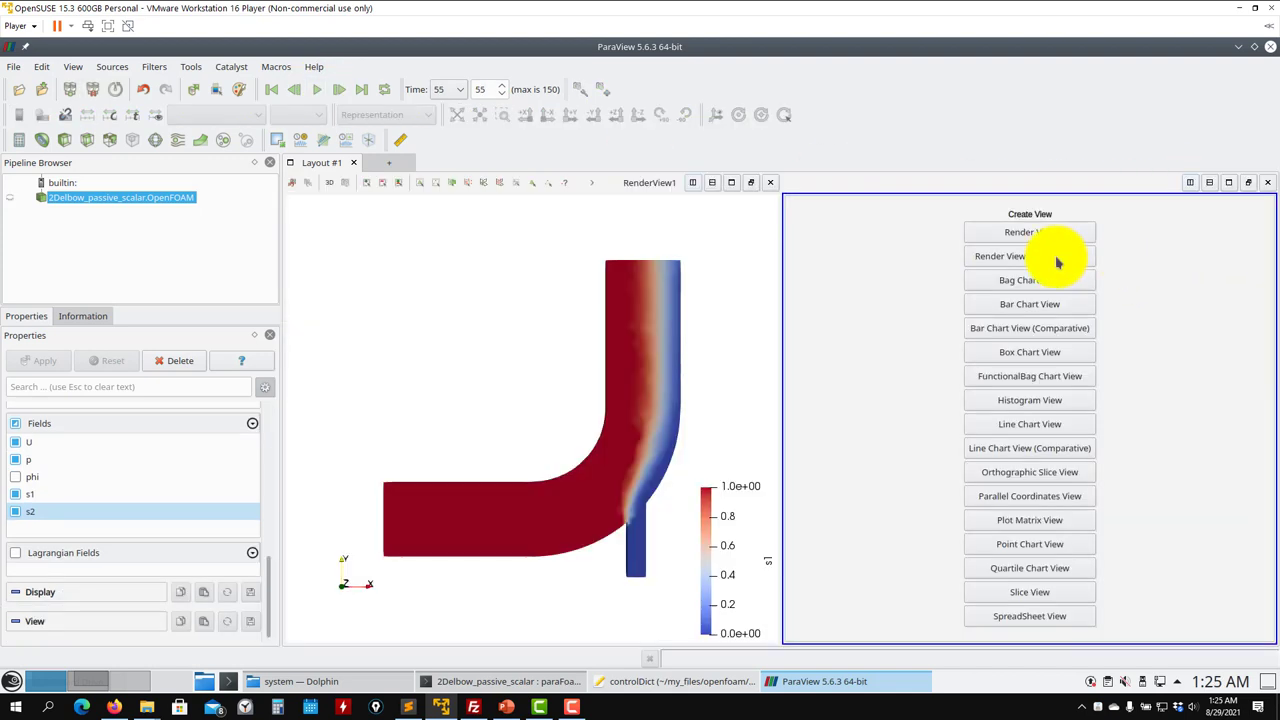
click(1017, 232)
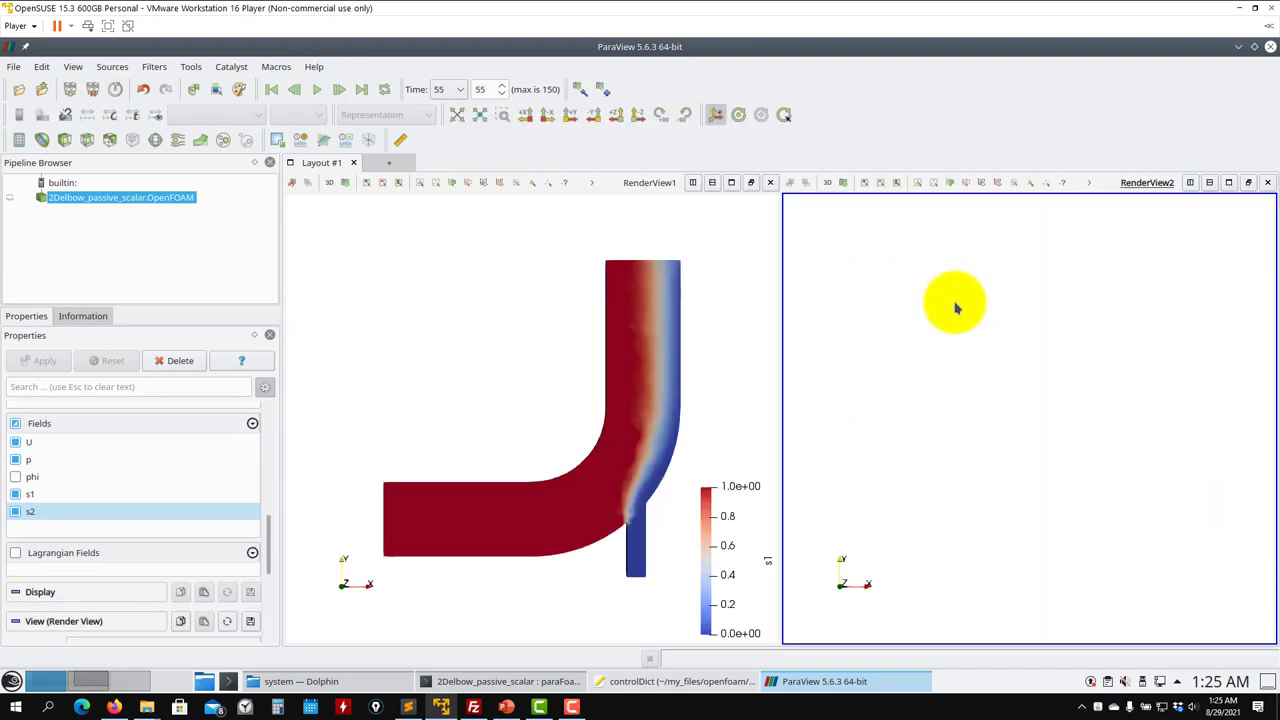
click(10, 197)
click(245, 115)
click(215, 197)
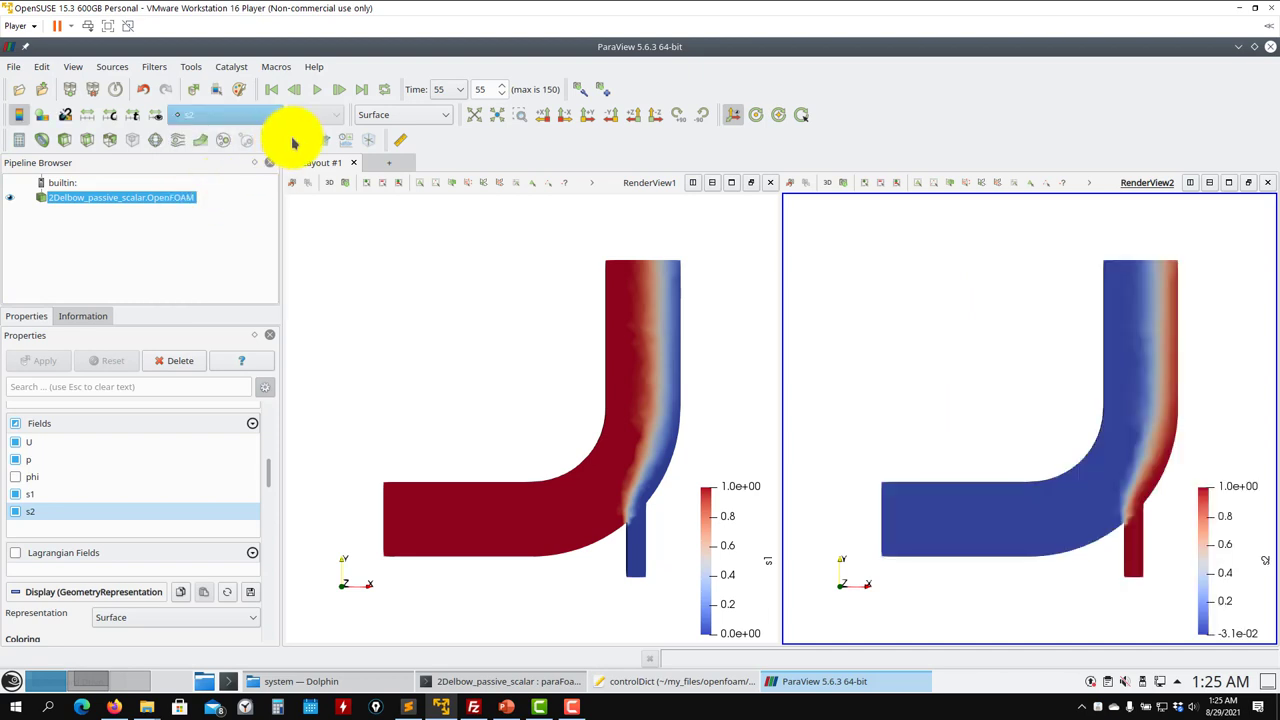
Replay the animation from the first time step and stop at time 24.
click(271, 89)
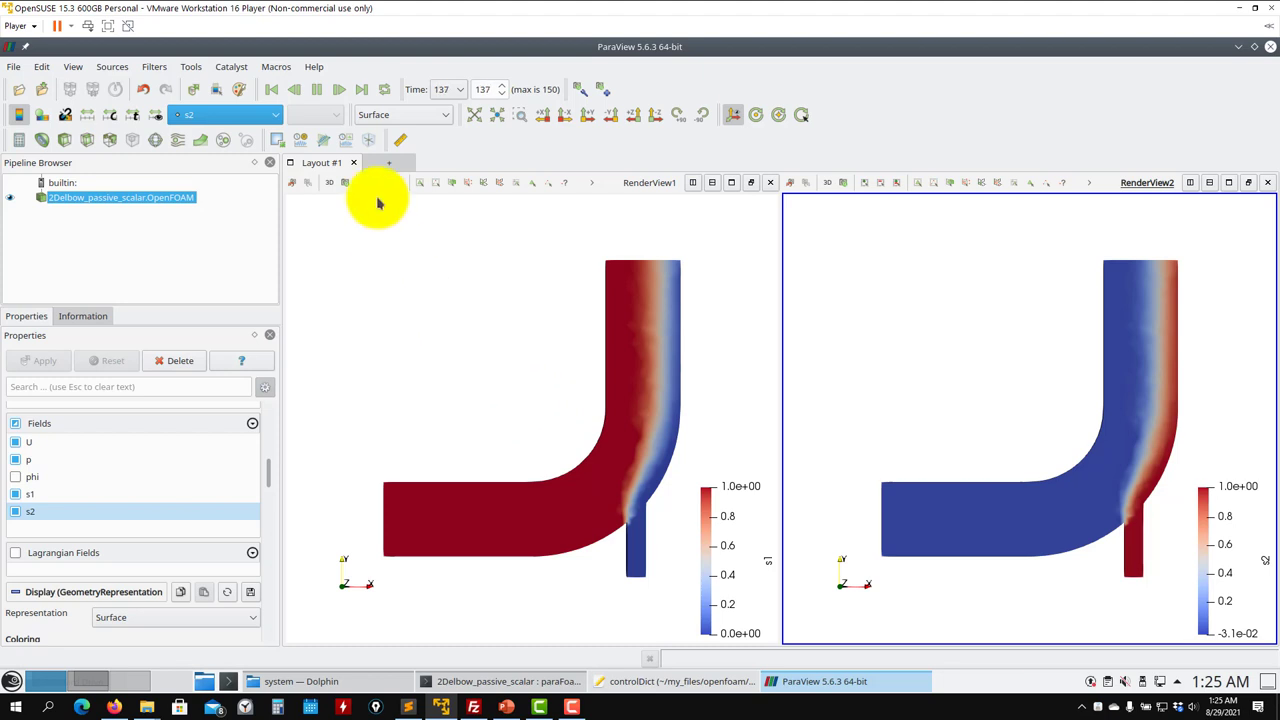
click(316, 96)
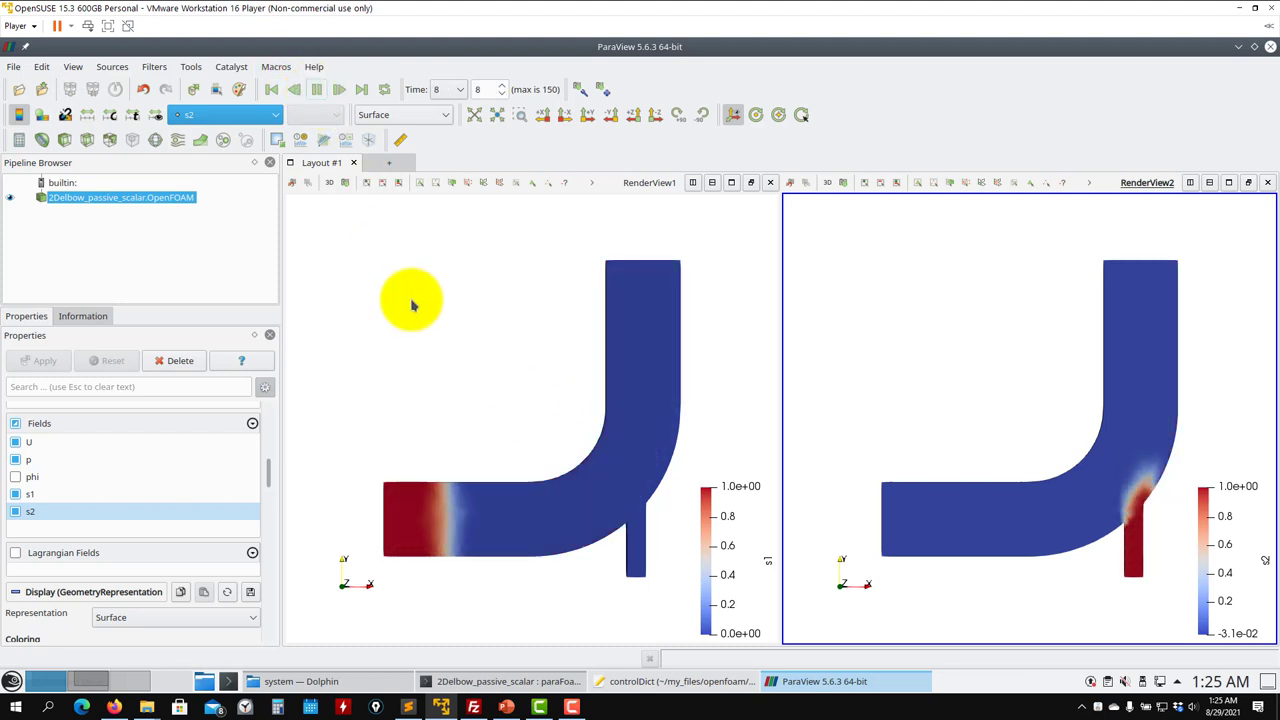
click(320, 100)
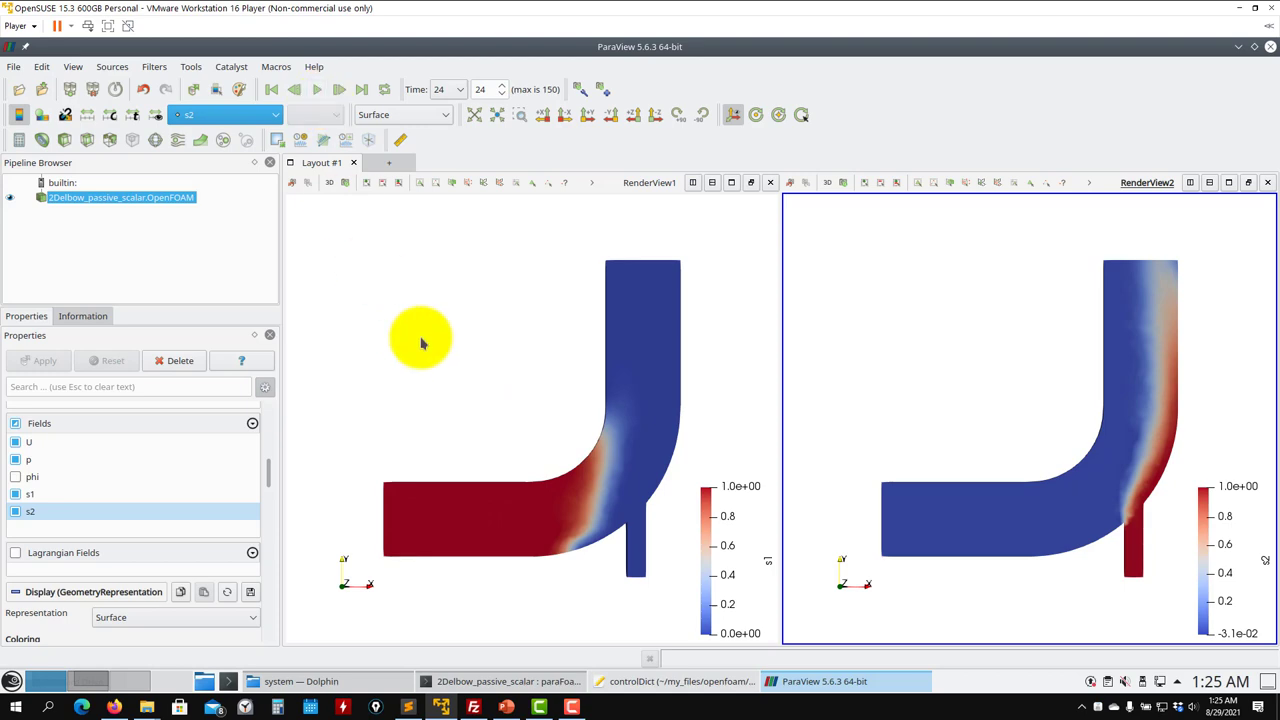